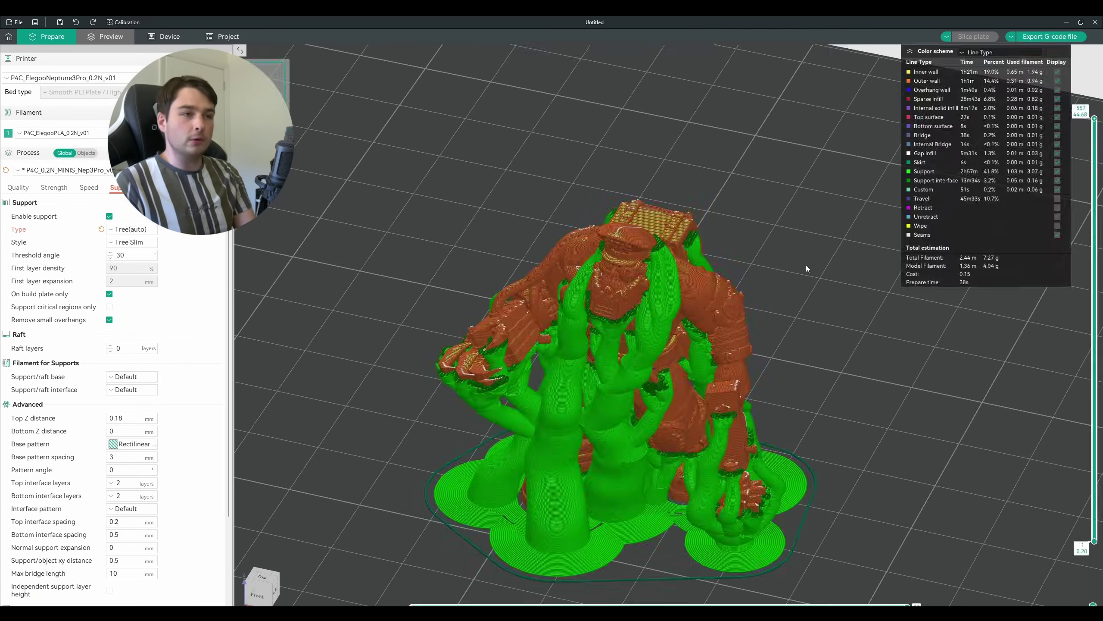
Set the support type to Tree(manual), decline the suggested Tree Slim settings and slice the plate
left_click_drag(806, 265, 782, 272)
left_click_drag(1101, 193, 1024, 44)
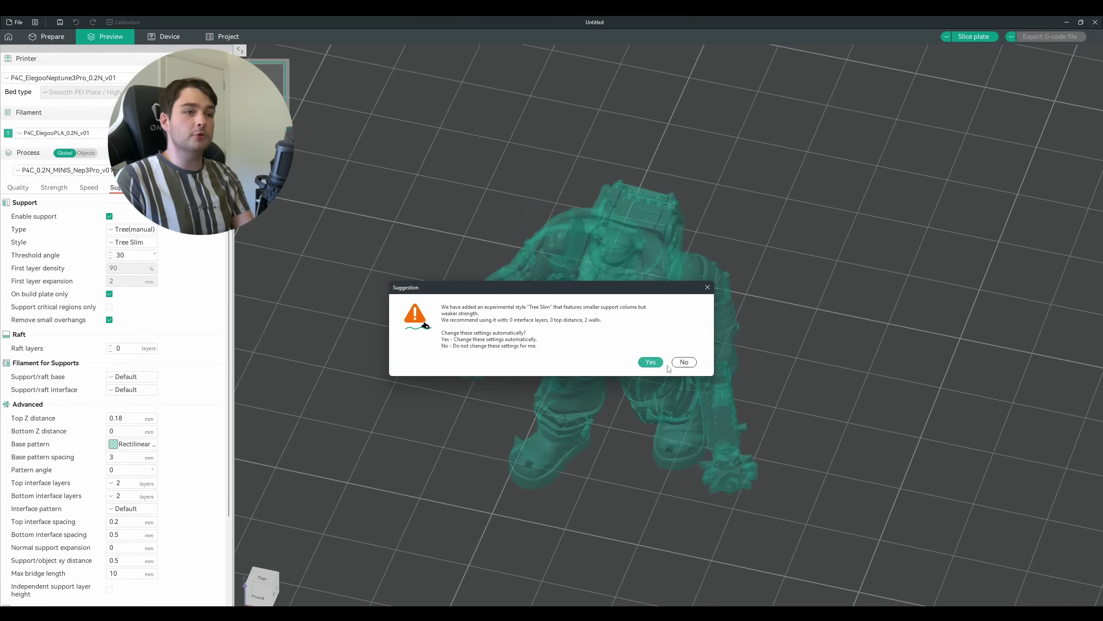
left_click(686, 360)
left_click(971, 37)
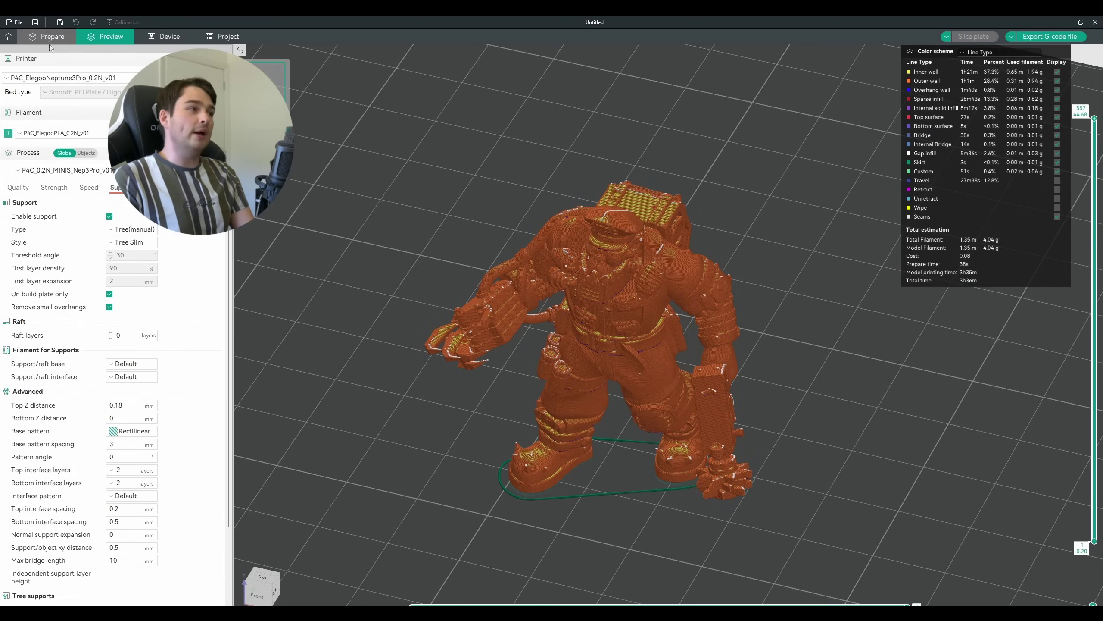
Start support painting on the orc model and paint a support blocker on the flat plate of the weapon
left_click(60, 39)
left_click(613, 271)
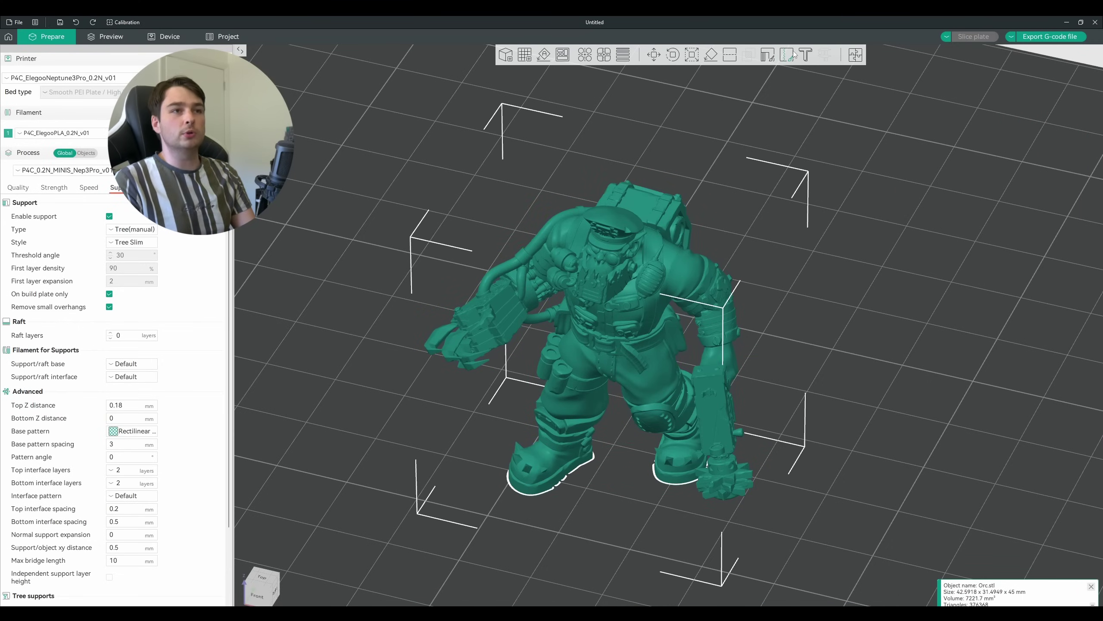
left_click(765, 55)
mouse_move(823, 267)
left_mouse_down()
mouse_move(836, 256)
mouse_move(865, 260)
mouse_move(795, 281)
left_mouse_up()
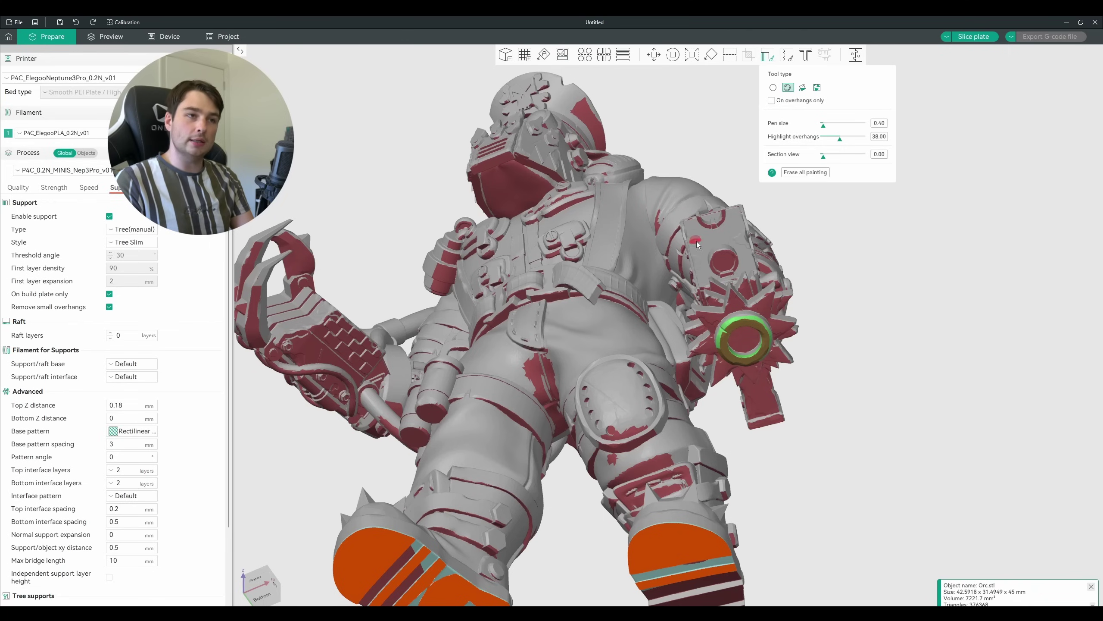
mouse_move(697, 244)
left_mouse_down()
mouse_move(733, 232)
mouse_move(735, 217)
left_mouse_up()
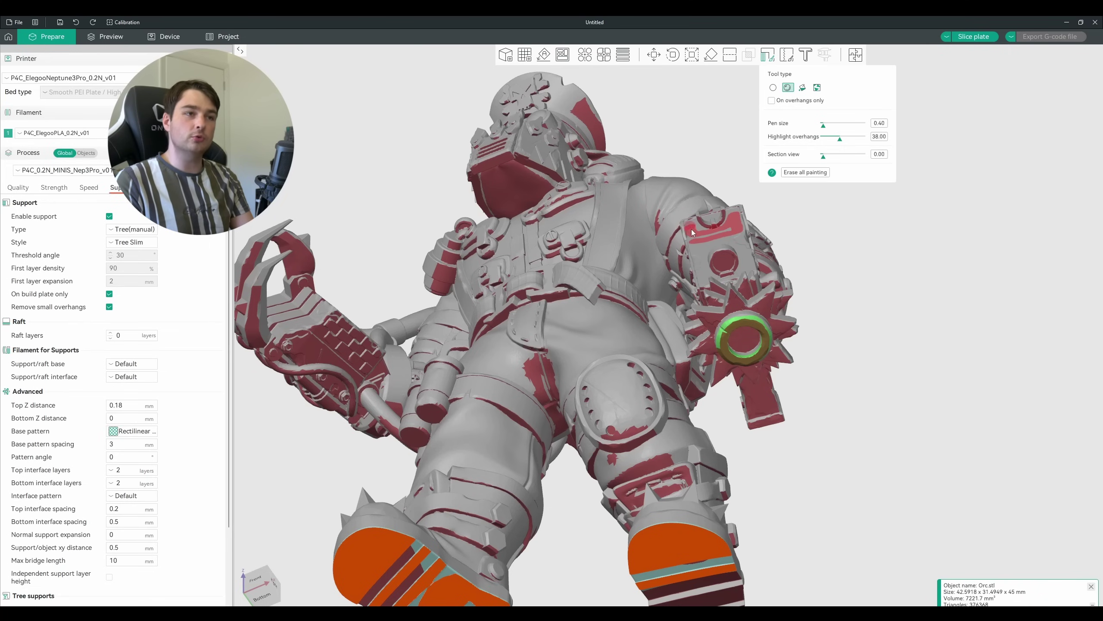
scroll(852, 262, "up", 3)
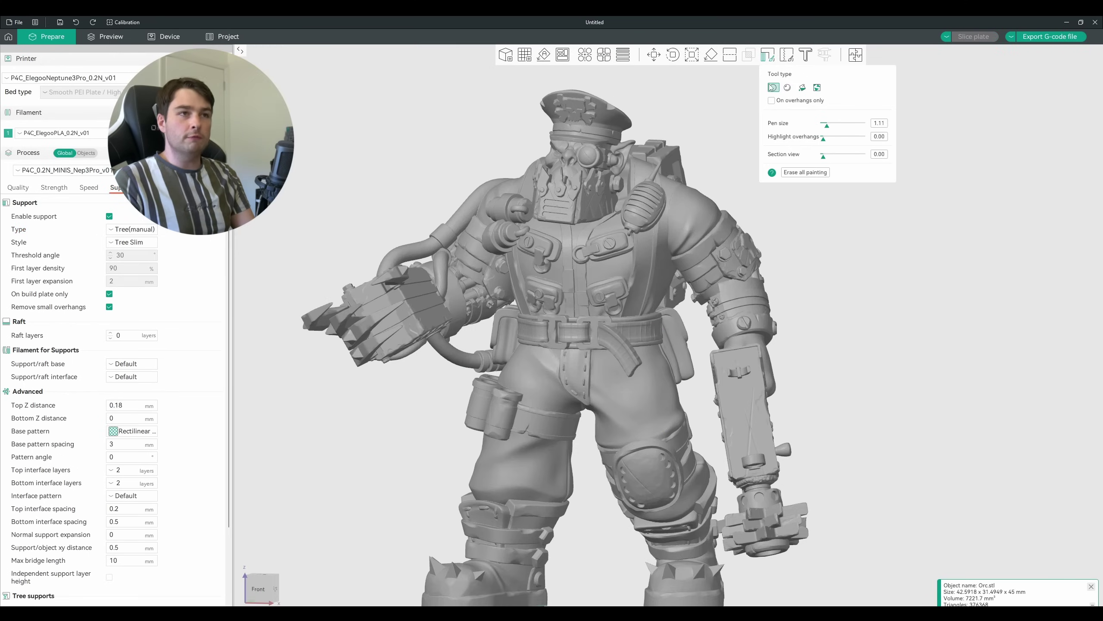
Try the Circle brush by painting a support enforcer strip down the orc's chest pouches to the belt
left_click(774, 87)
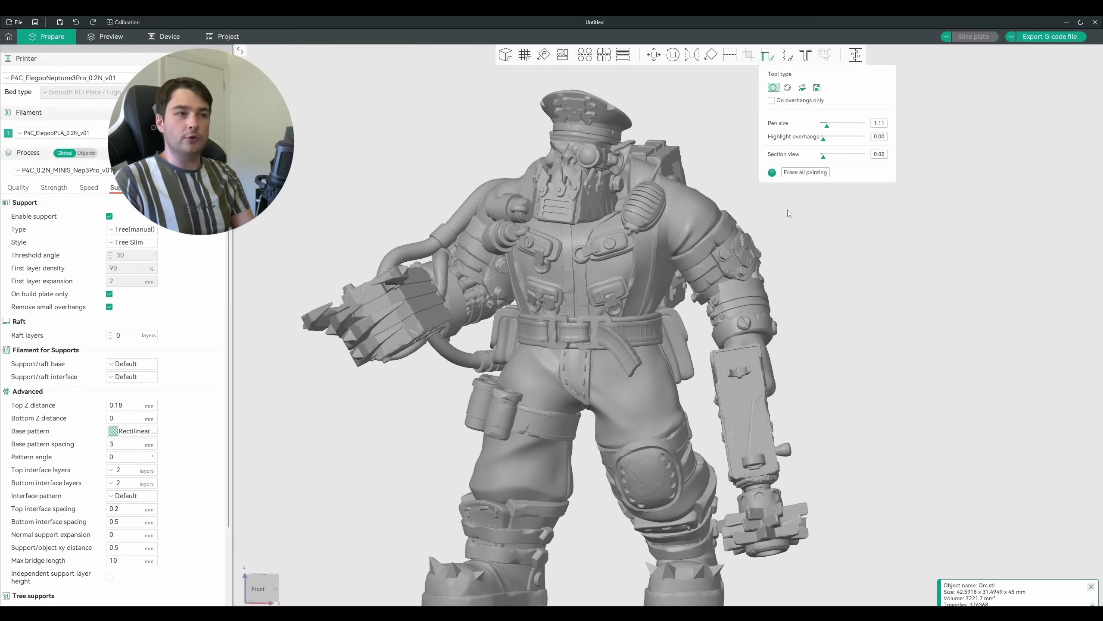
left_click_drag(620, 253, 623, 283)
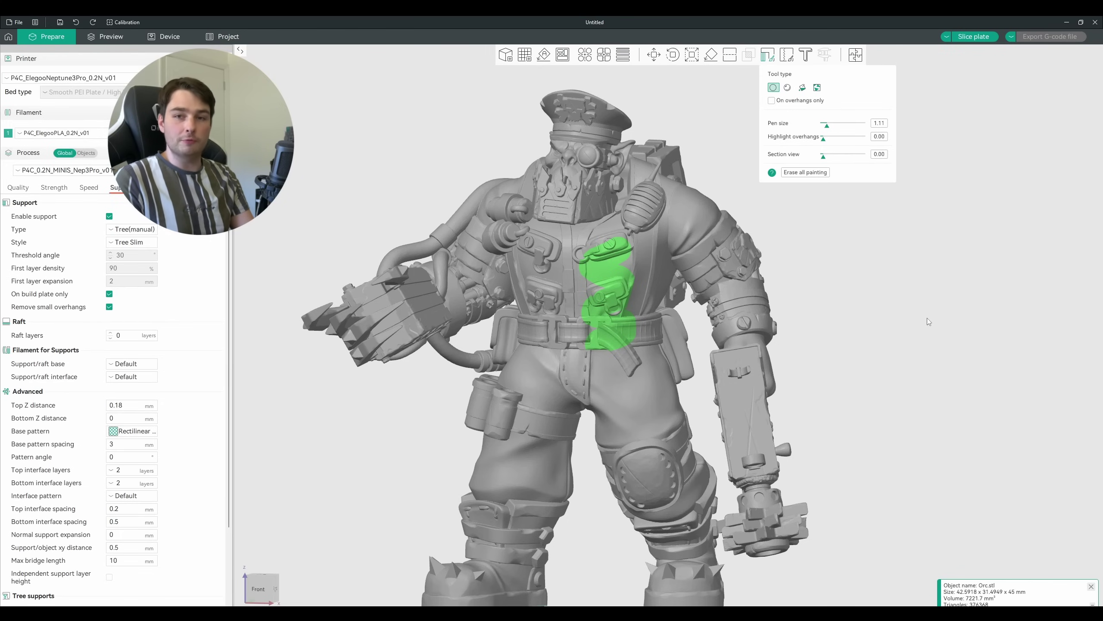
scroll(929, 319, "up", 5)
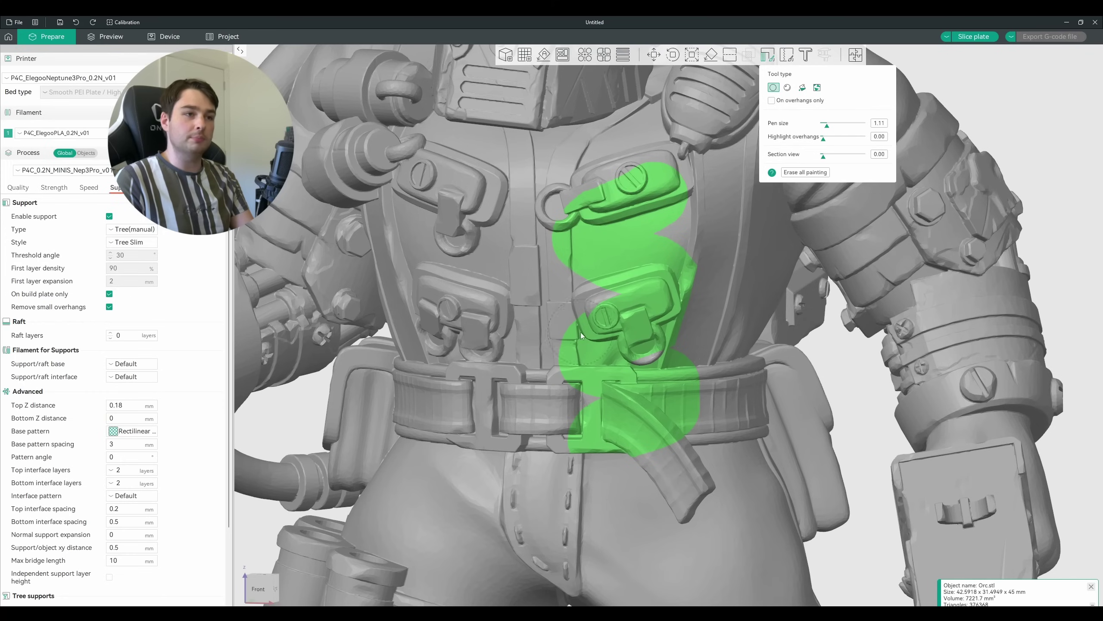
left_click_drag(870, 422, 874, 371)
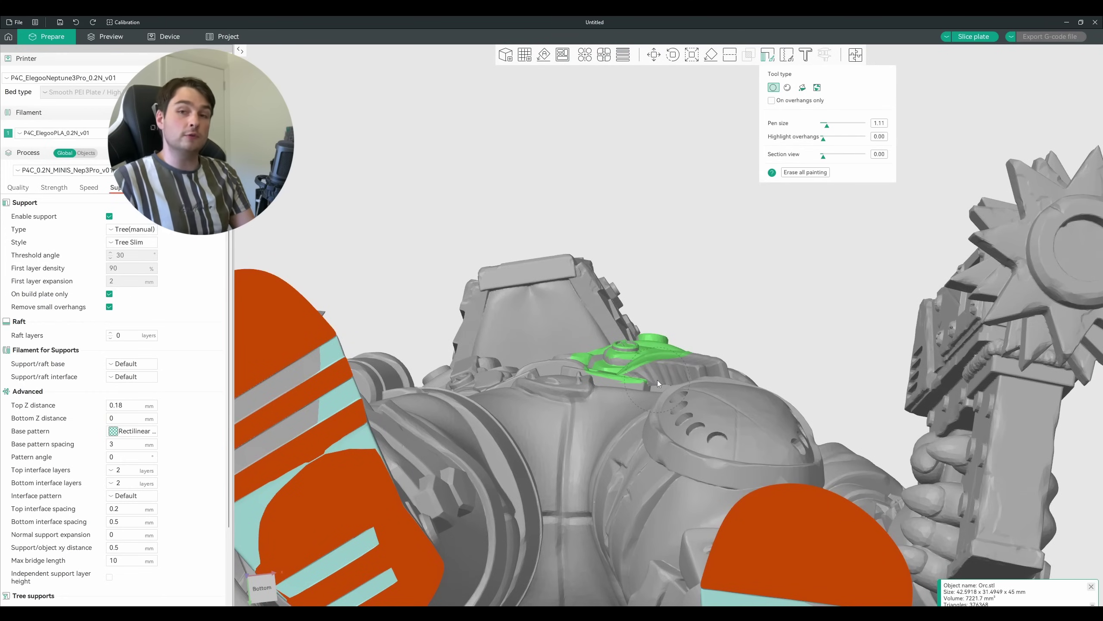
left_click_drag(756, 269, 767, 322)
mouse_move(783, 393)
left_mouse_down()
mouse_move(811, 386)
mouse_move(791, 388)
left_mouse_up()
left_click_drag(979, 303, 962, 319)
Try the Sphere brush on the orc's chest, working from the upper pouch down to the belt
left_click(787, 87)
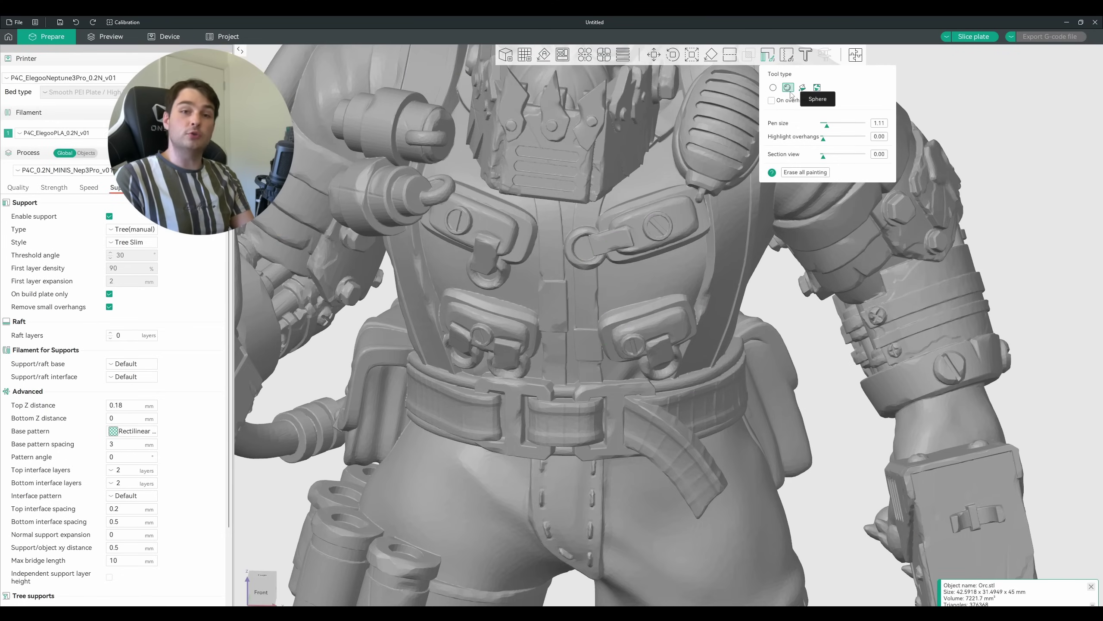
mouse_move(655, 269)
left_mouse_down()
mouse_move(577, 319)
mouse_move(652, 358)
mouse_move(635, 461)
left_mouse_up()
mouse_move(769, 420)
left_mouse_down()
mouse_move(852, 401)
mouse_move(871, 379)
mouse_move(707, 466)
left_mouse_up()
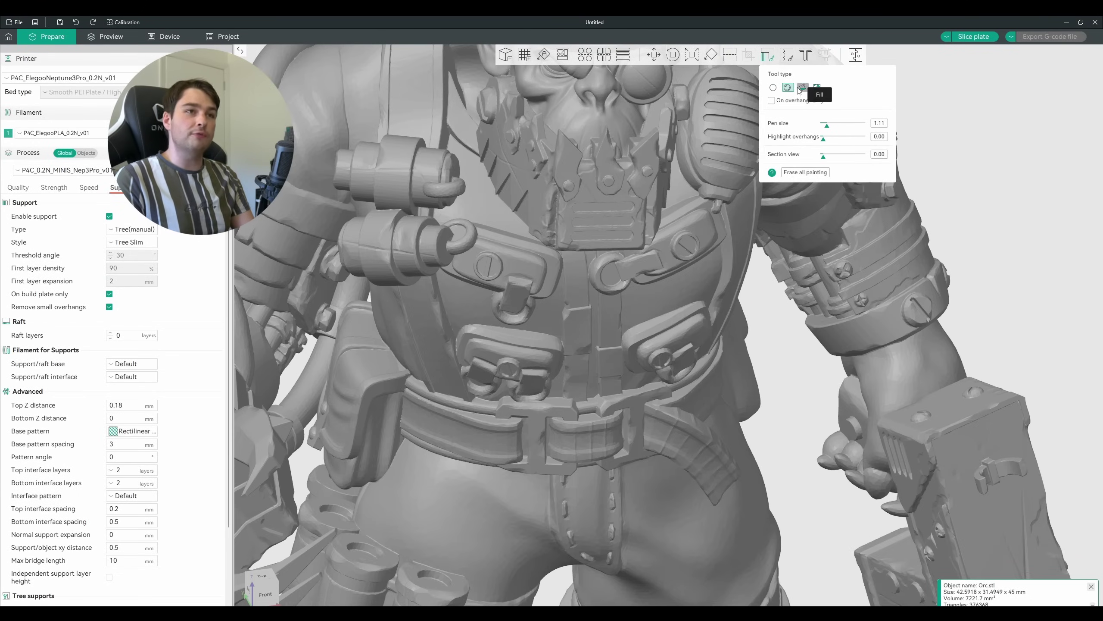
Using the Fill tool with a smart fill angle of 7, mark the backpack's underside and the wrist cuff's lower edge for support
left_click(802, 88)
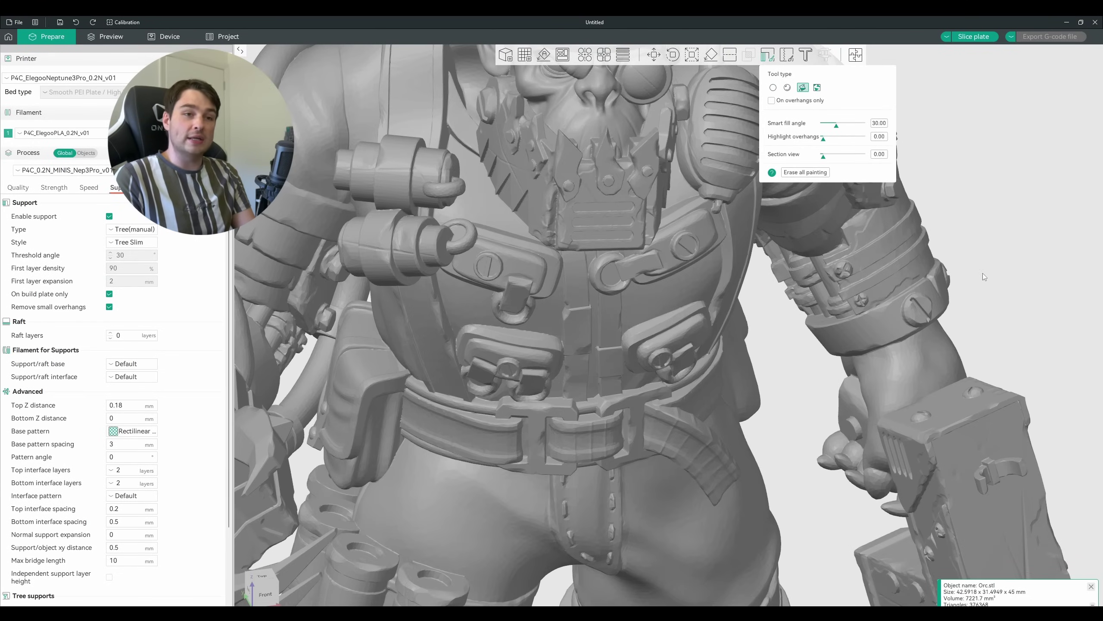
left_click_drag(992, 275, 949, 194)
left_click_drag(836, 125, 827, 126)
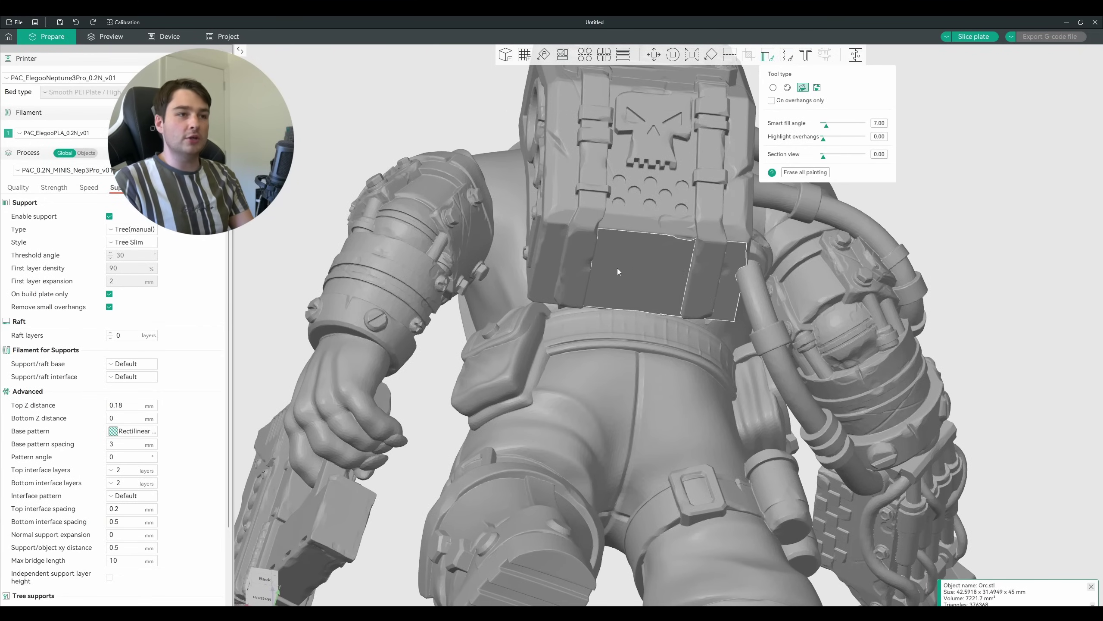
left_click(653, 264)
mouse_move(961, 195)
left_mouse_down()
mouse_move(965, 207)
mouse_move(983, 203)
left_mouse_up()
left_click(409, 298)
left_click_drag(343, 251, 397, 246)
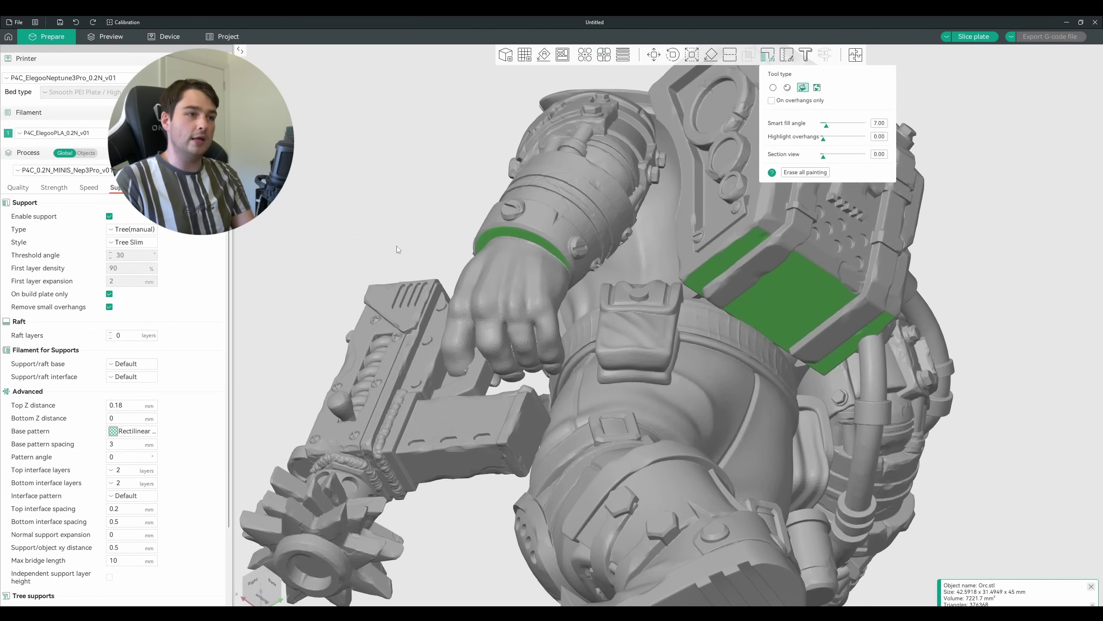
left_click_drag(988, 321, 966, 343)
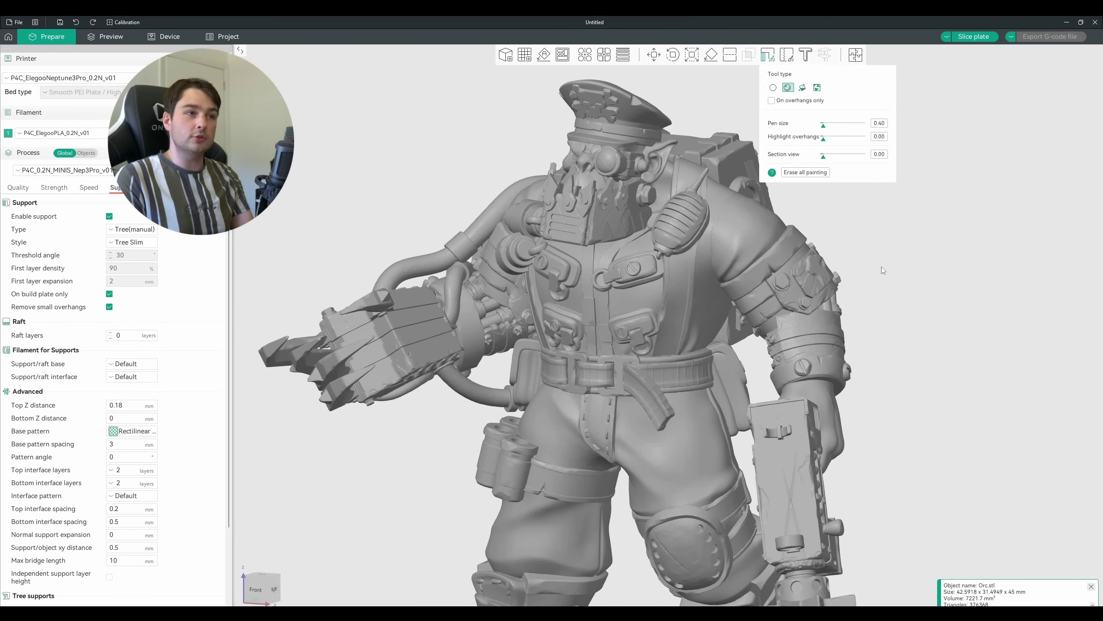
Highlight overhangs at 38 degrees and examine the orc from below for areas that need support
left_click_drag(881, 266, 894, 265)
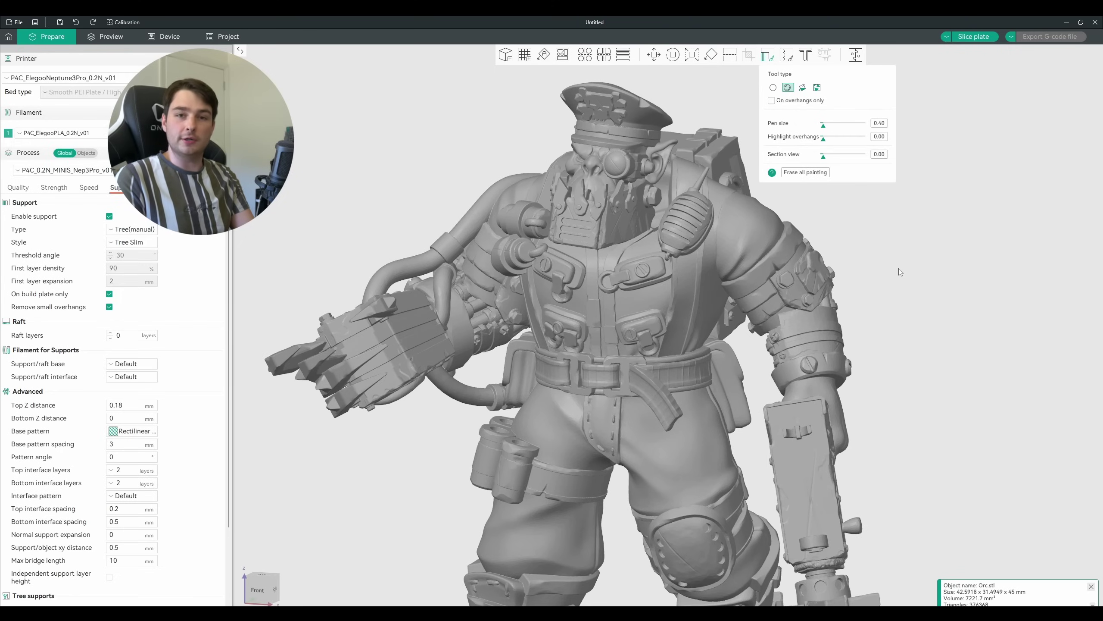
scroll(898, 304, "down", 2)
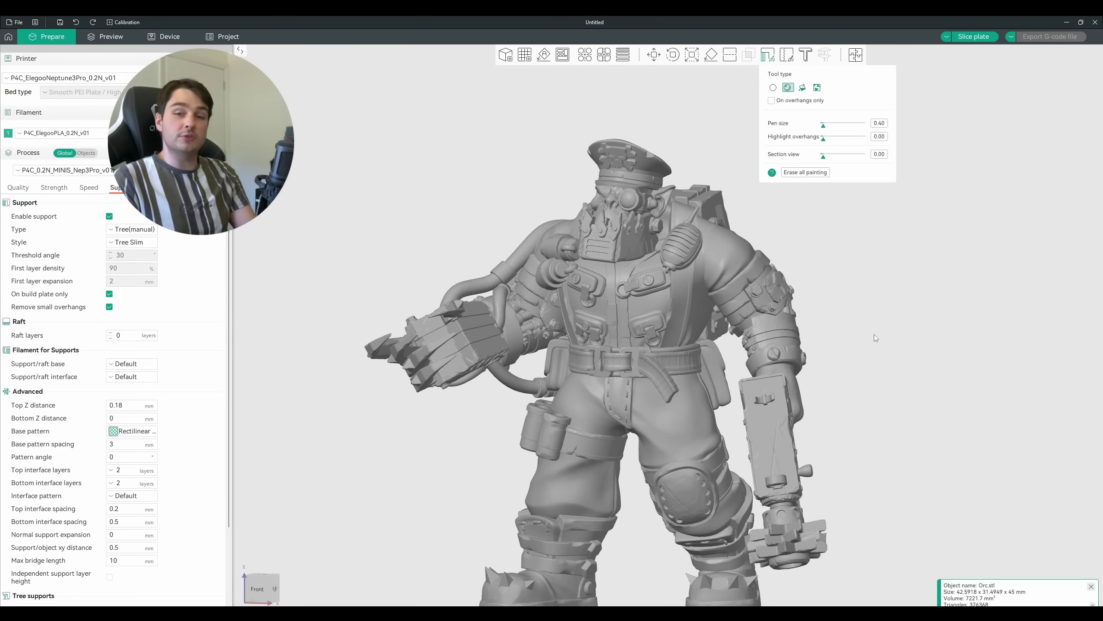
left_click_drag(870, 341, 910, 262)
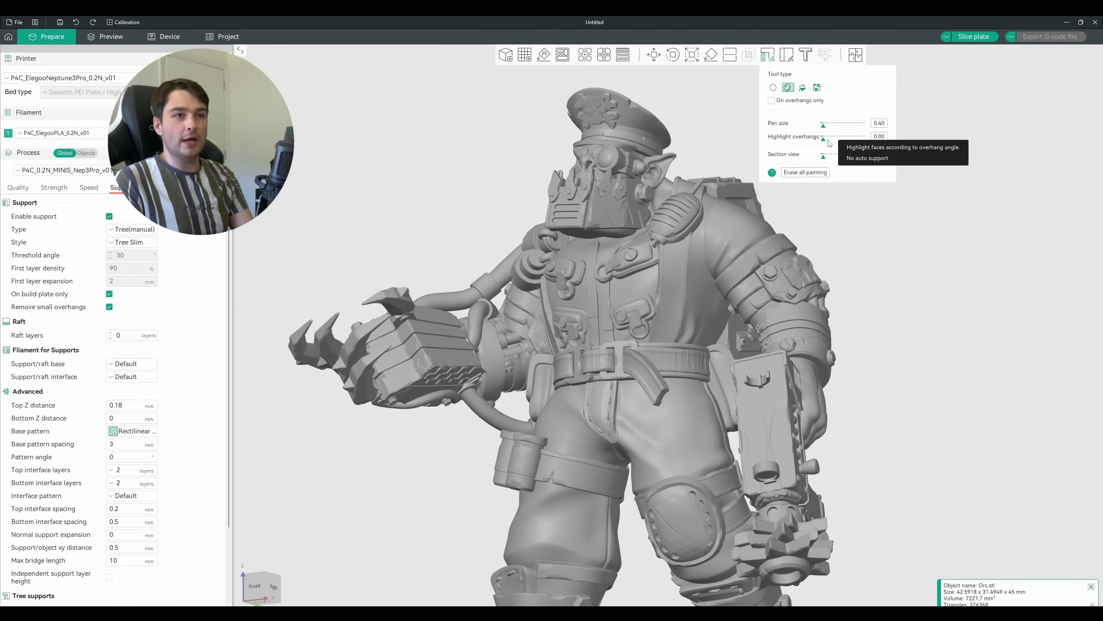
left_click_drag(823, 138, 841, 140)
left_click_drag(934, 267, 887, 162)
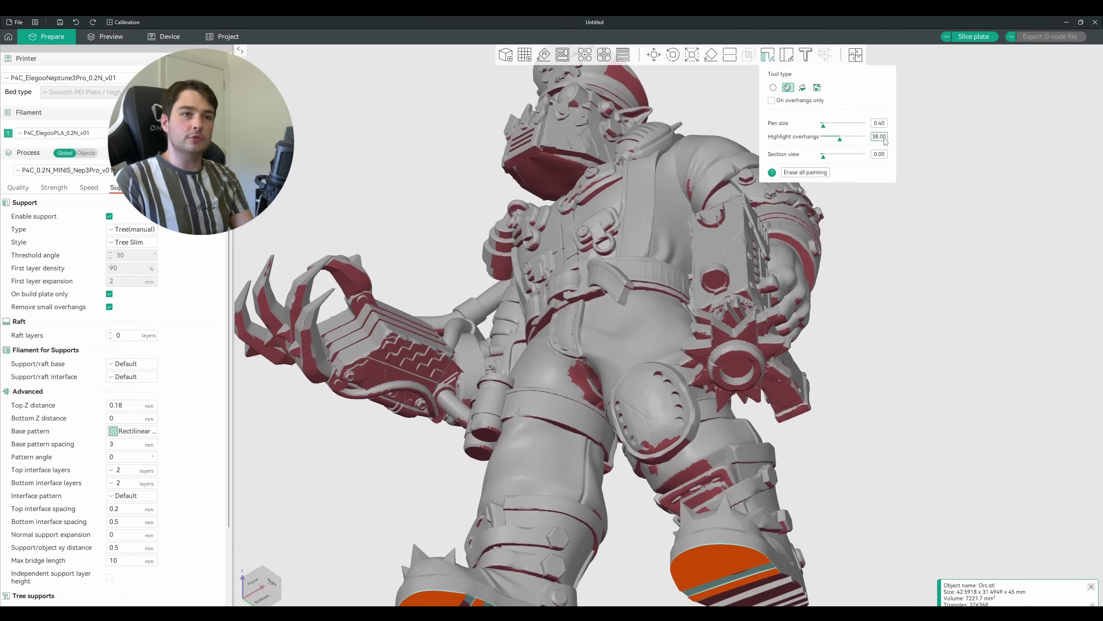
left_click_drag(921, 243, 939, 300)
right_click_drag(939, 297, 991, 272)
left_click_drag(896, 323, 888, 328)
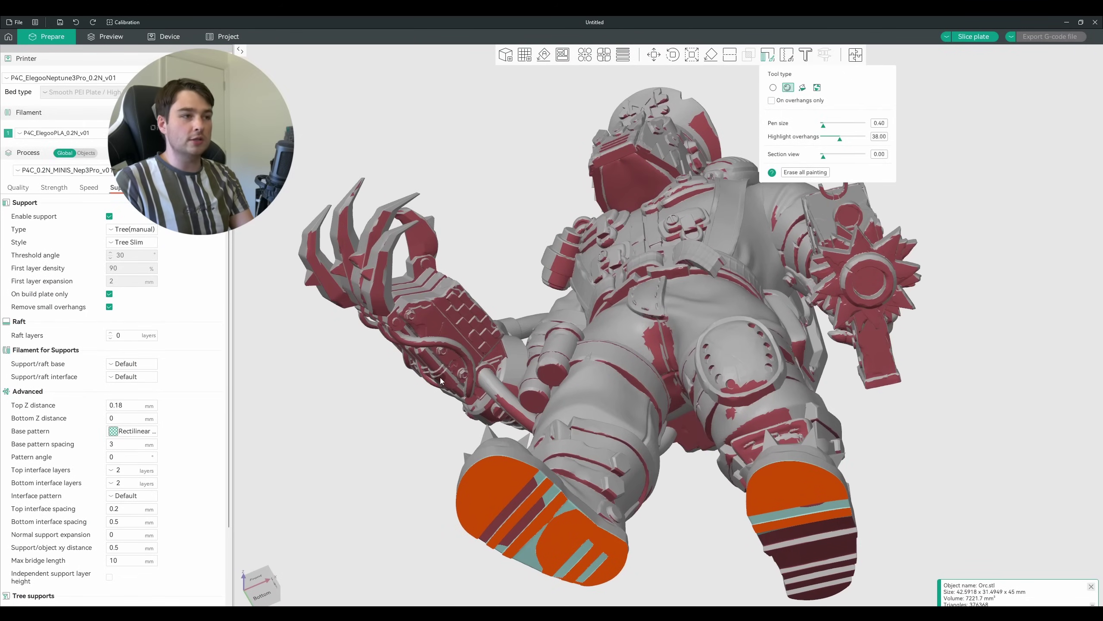
left_click_drag(941, 321, 852, 336)
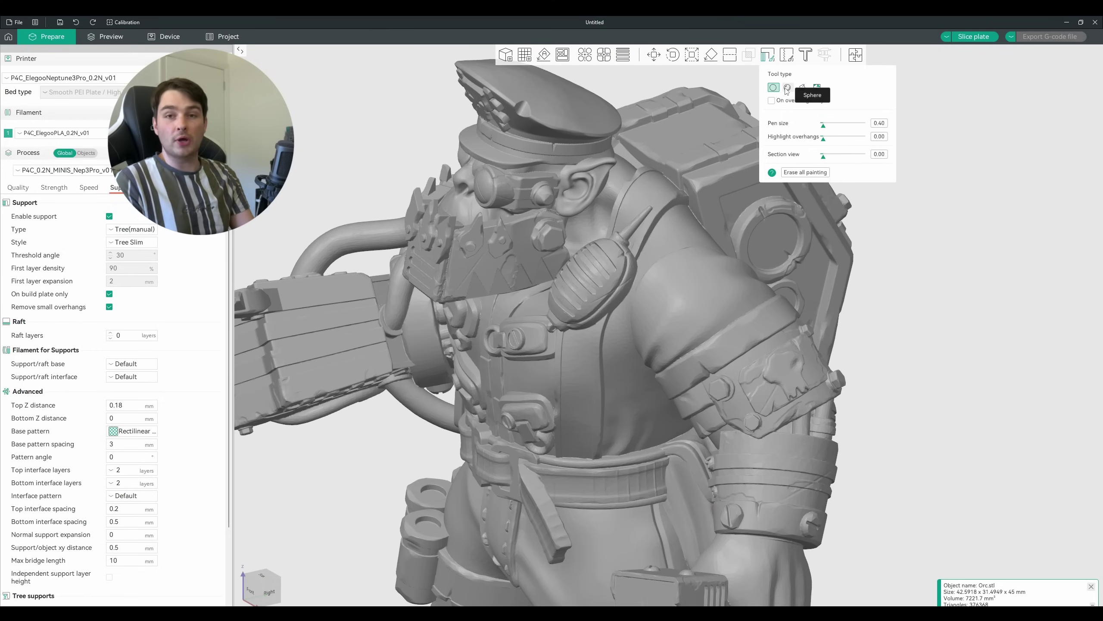
Select the Sphere brush, try a pen size of 6.29 and reduce it back to 0.40
left_click(787, 88)
left_click_drag(825, 126, 854, 126)
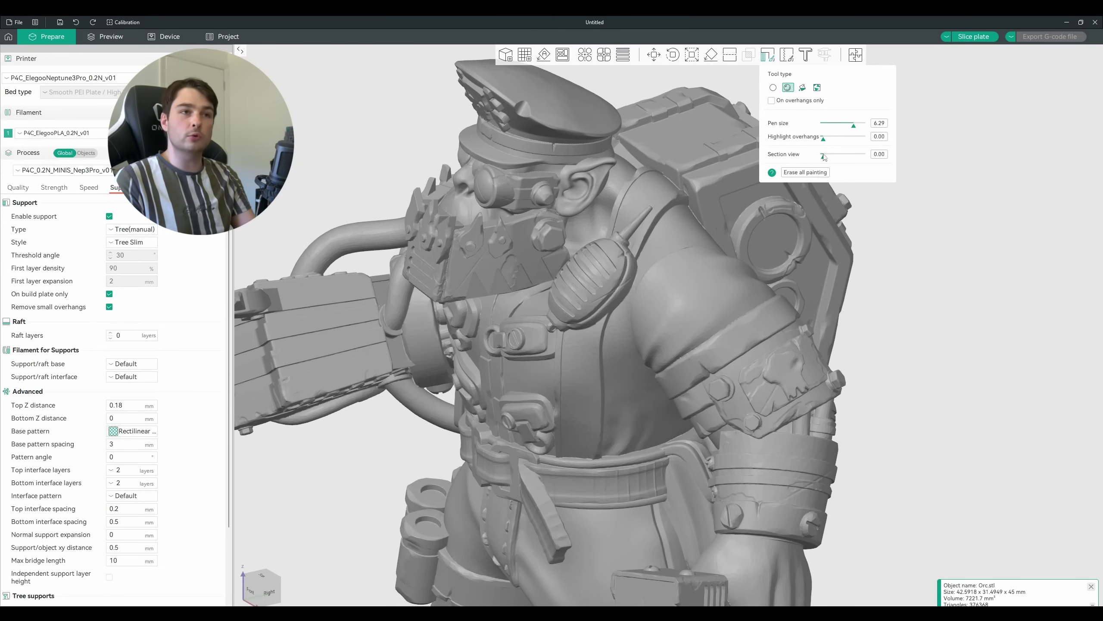
left_click_drag(854, 125, 808, 128)
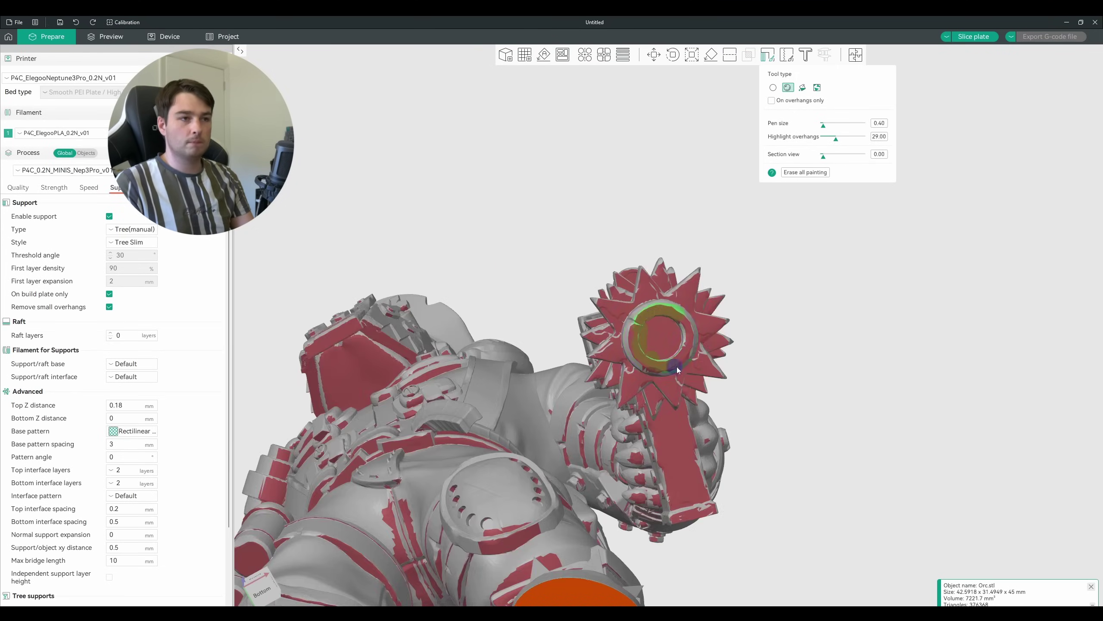
Switch briefly to the Fill tool and back to the Sphere brush, and slice the plate with the painted supports
left_click_drag(934, 304, 921, 352)
left_click(803, 87)
left_click(787, 87)
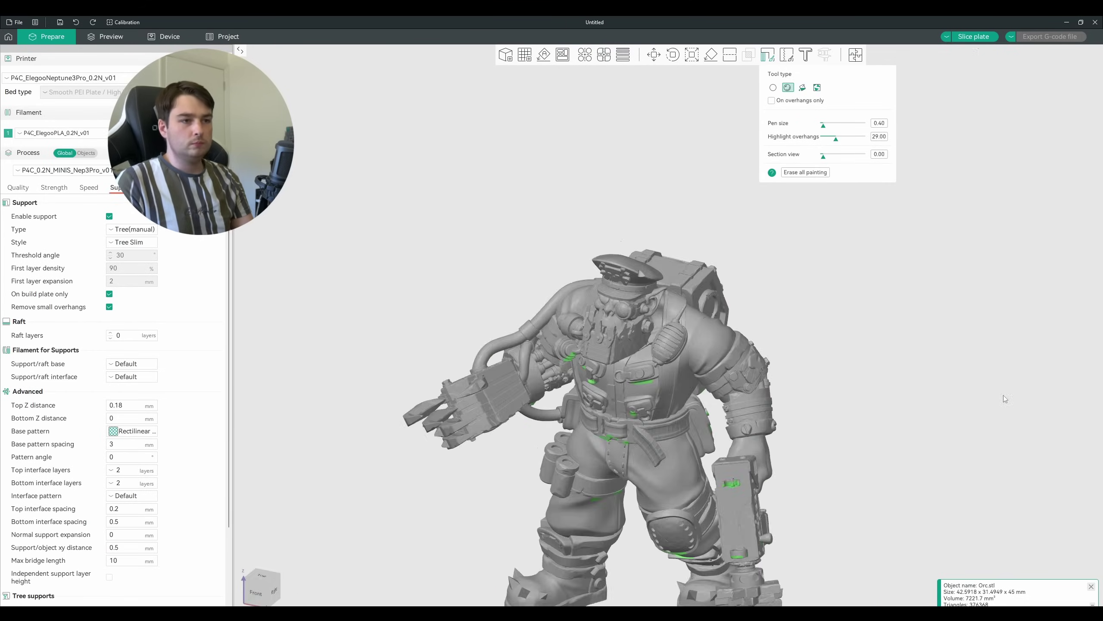
left_click(973, 36)
Examine the sliced tree supports around the orc's body and claw hand from several angles
left_click_drag(781, 296, 815, 290)
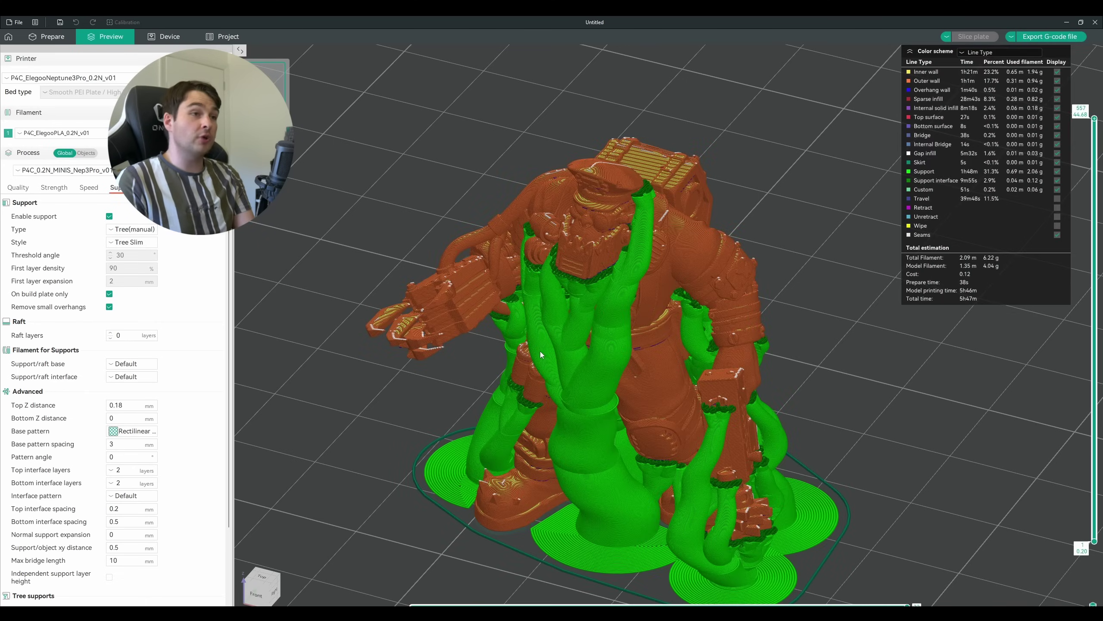
right_click_drag(540, 351, 643, 381)
left_click_drag(510, 367, 508, 382)
scroll(579, 325, "up", 4)
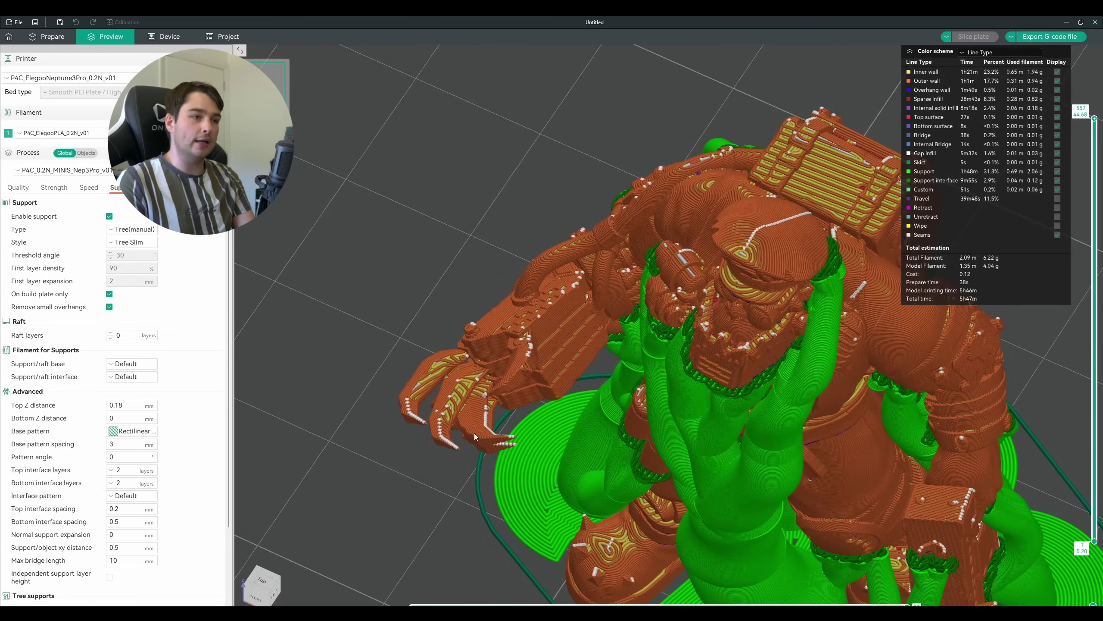
scroll(510, 458, "down", 5)
left_click_drag(993, 449, 878, 399)
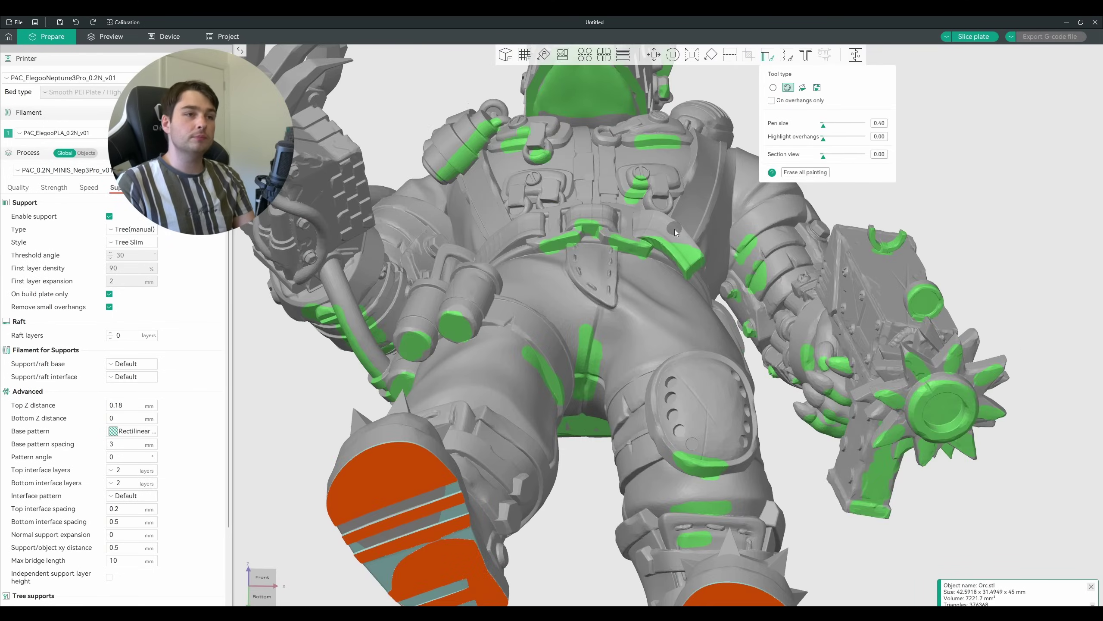
Highlight the overhangs on the orc again and check the sliced layers from the top down
left_click_drag(823, 139, 833, 138)
mouse_move(826, 200)
left_mouse_down()
mouse_move(622, 164)
mouse_move(808, 270)
left_mouse_up()
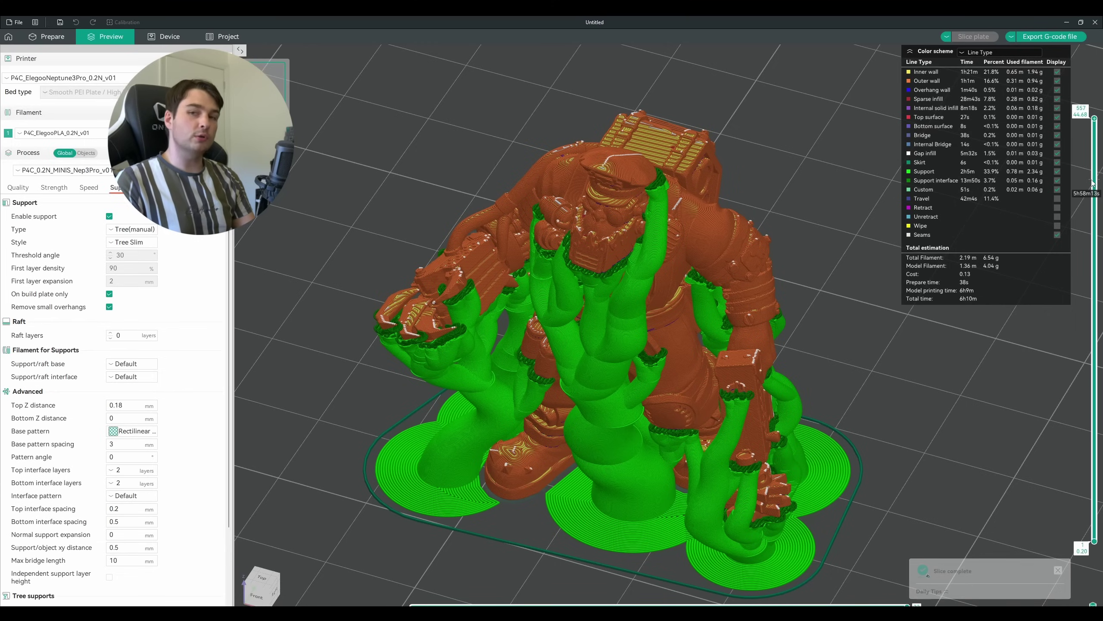
left_click_drag(1094, 118, 1051, 118)
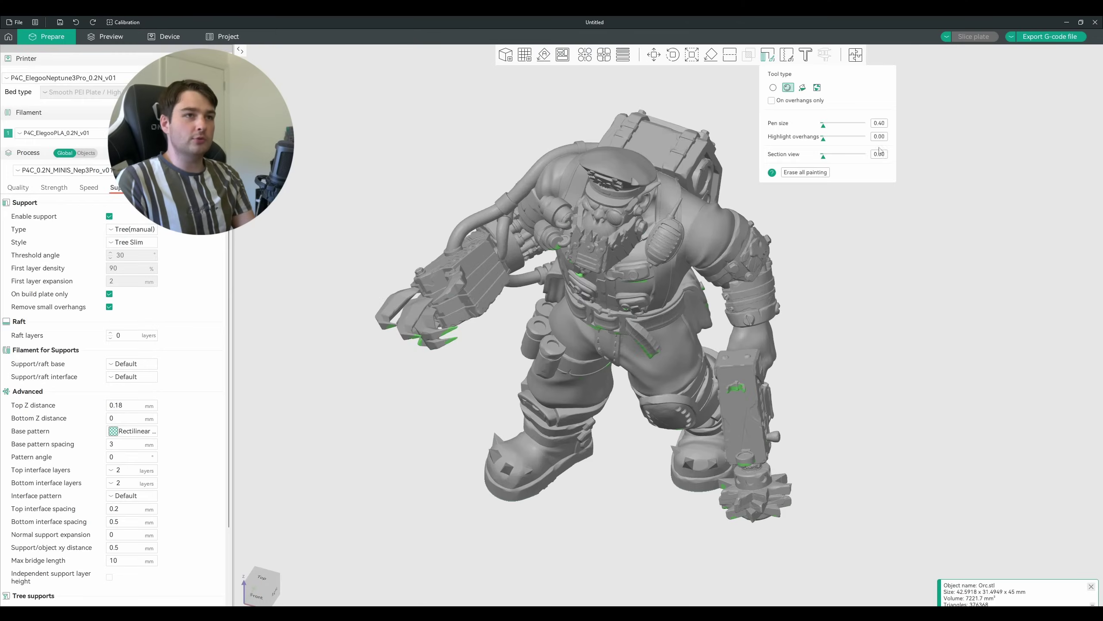
Erase all support painting and set the support type to Tree(auto), closing the Tree Slim suggestion
left_click(800, 172)
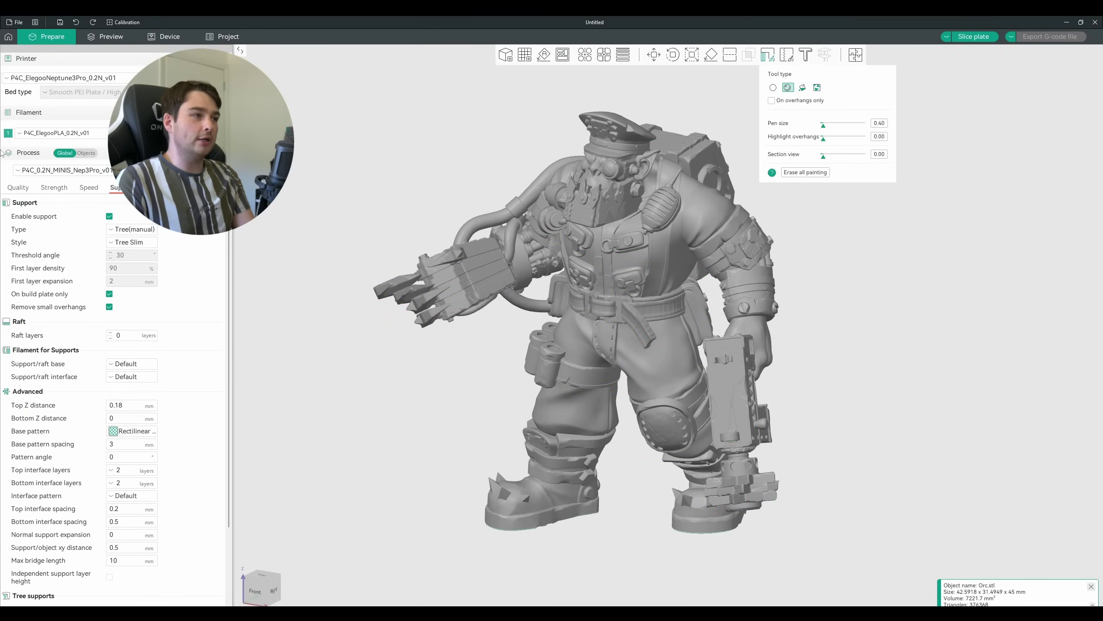
left_click(136, 230)
left_click(132, 255)
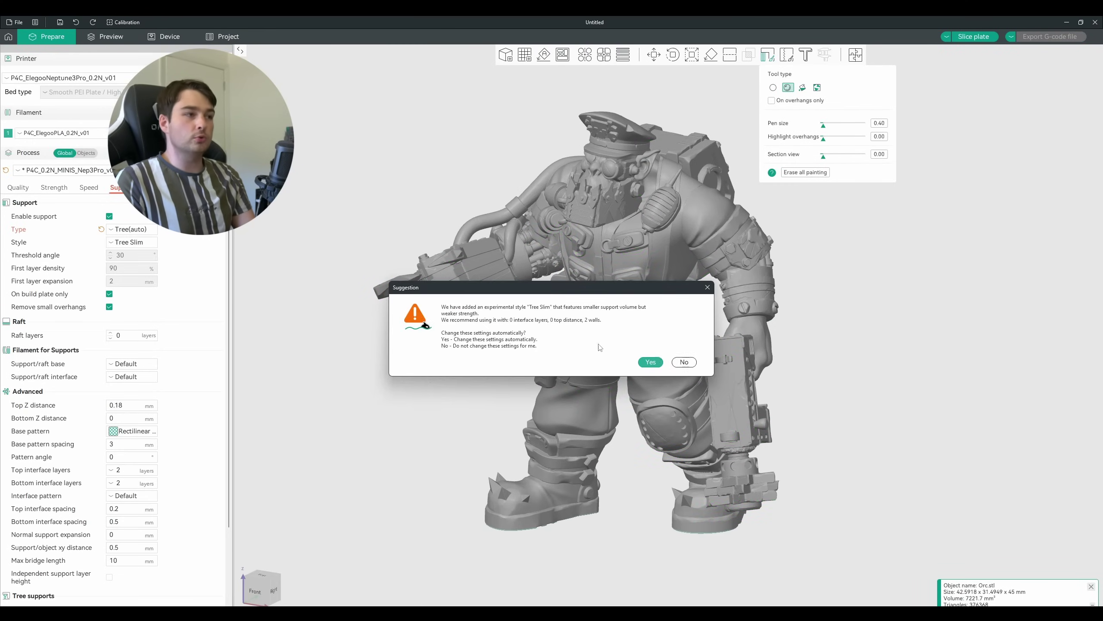
left_click(649, 362)
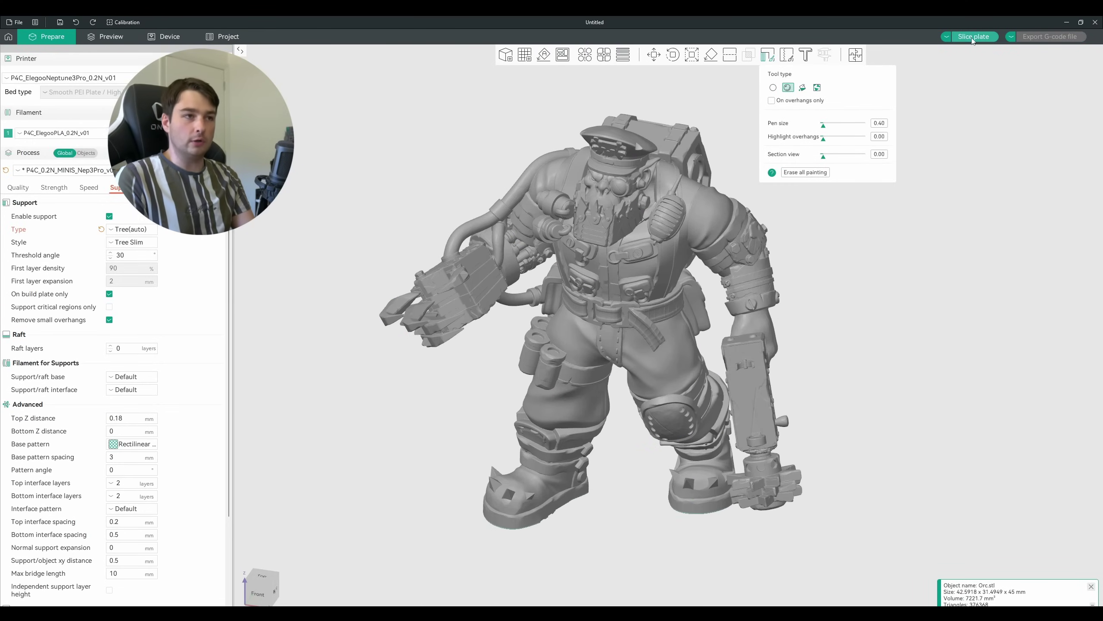
Slice the plate and examine the automatic tree supports on the orc across its layers
left_click(973, 37)
middle_click_drag(902, 429, 893, 401)
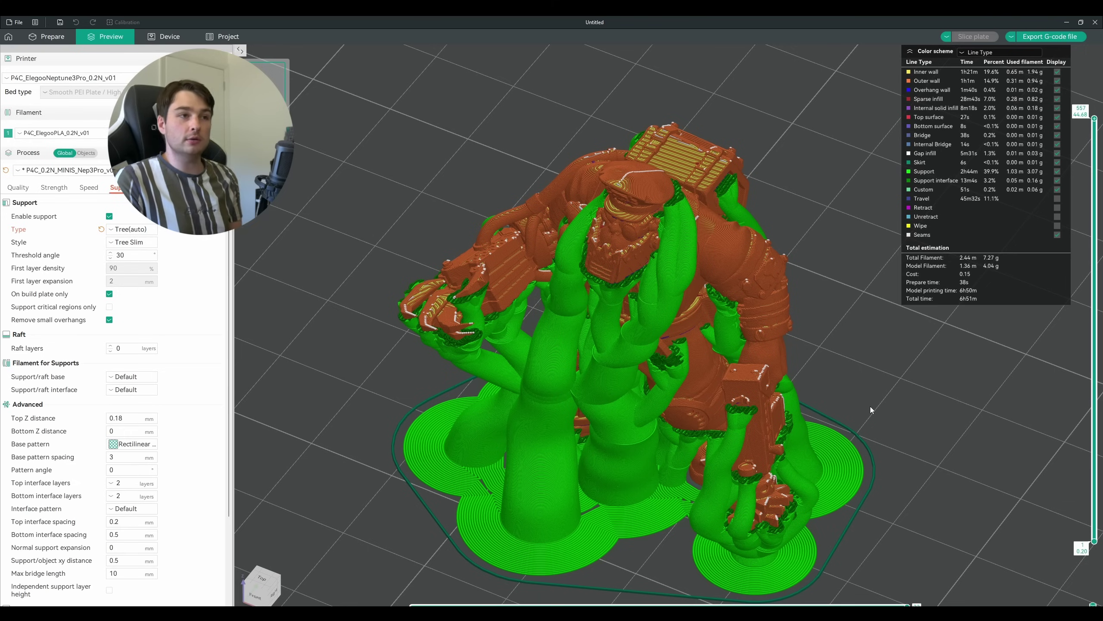
left_click_drag(870, 406, 874, 403)
left_click_drag(1093, 155, 1061, 159)
scroll(1063, 154, "up", 10)
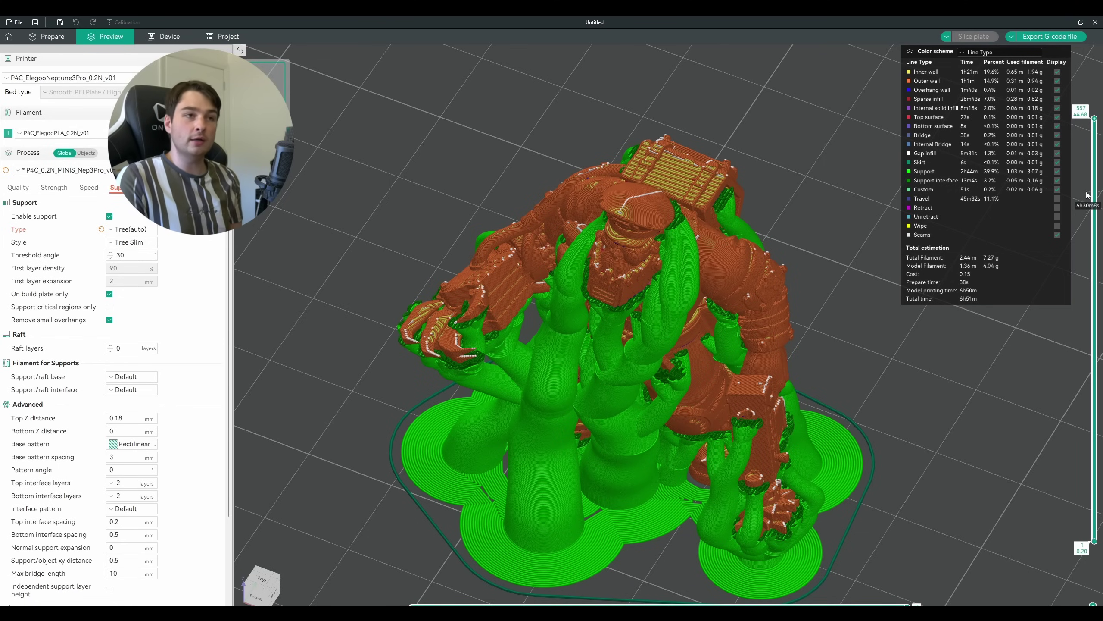
scroll(1089, 204, "down", 15)
left_click_drag(1088, 255, 1093, 139)
scroll(874, 313, "up", 2)
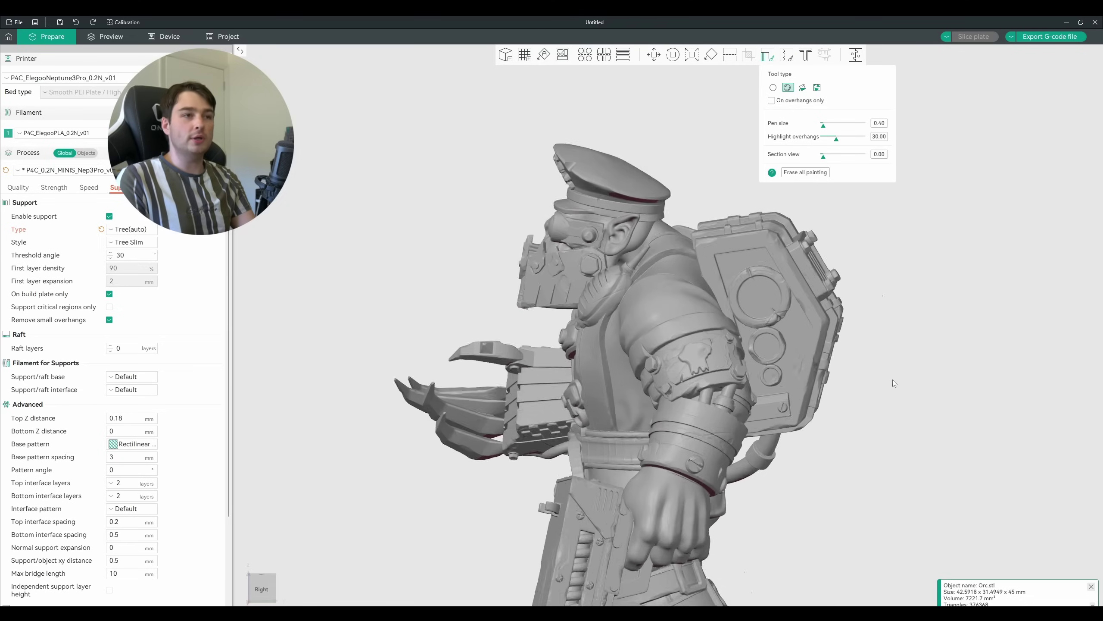
Paint support blockers over the overhangs on the orc's backpack recess, chest pouches, shoulder gear and chest hoses
mouse_move(893, 379)
left_mouse_down()
mouse_move(973, 262)
mouse_move(928, 387)
mouse_move(997, 430)
mouse_move(712, 314)
left_mouse_up()
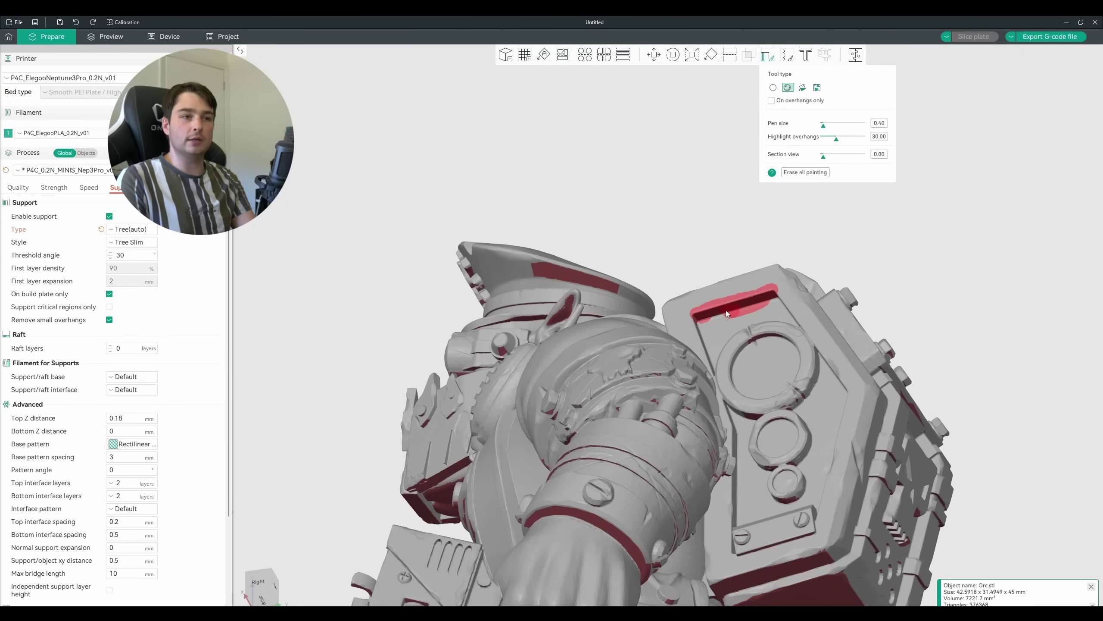
mouse_move(1025, 405)
left_mouse_down()
mouse_move(694, 267)
mouse_move(690, 324)
mouse_move(825, 322)
mouse_move(715, 365)
mouse_move(721, 354)
mouse_move(714, 379)
left_mouse_up()
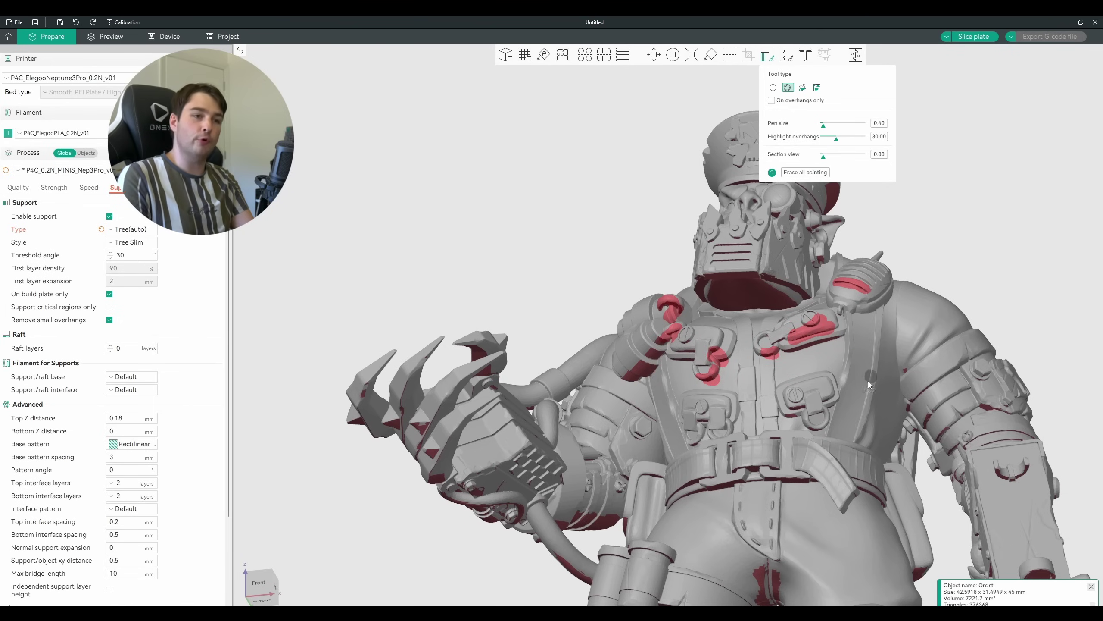
left_click_drag(993, 317, 956, 339)
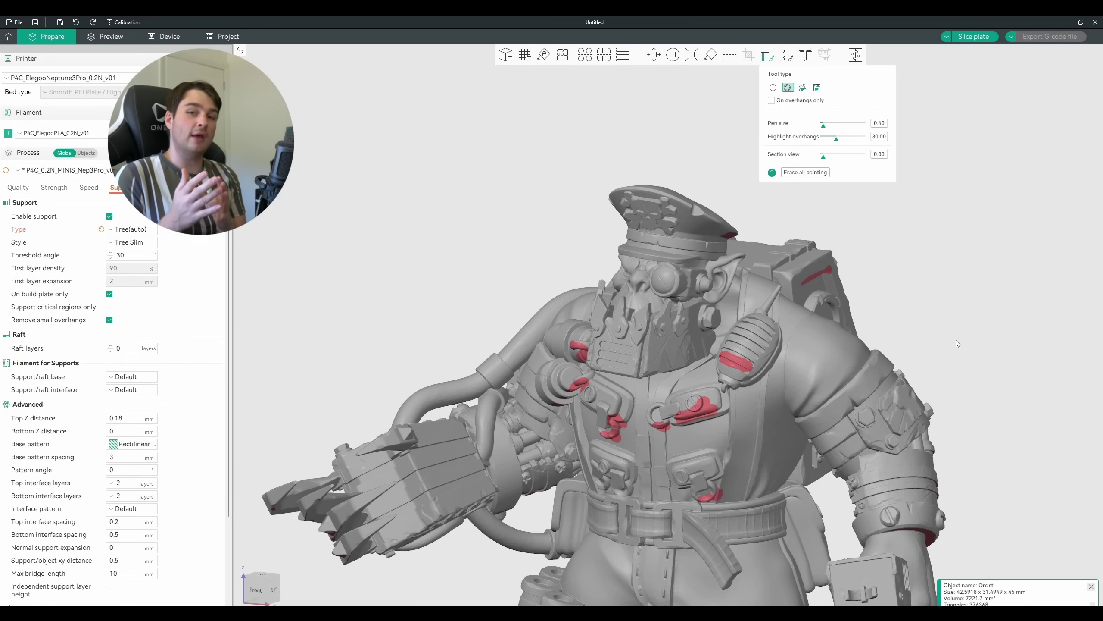
scroll(955, 340, "down", 5)
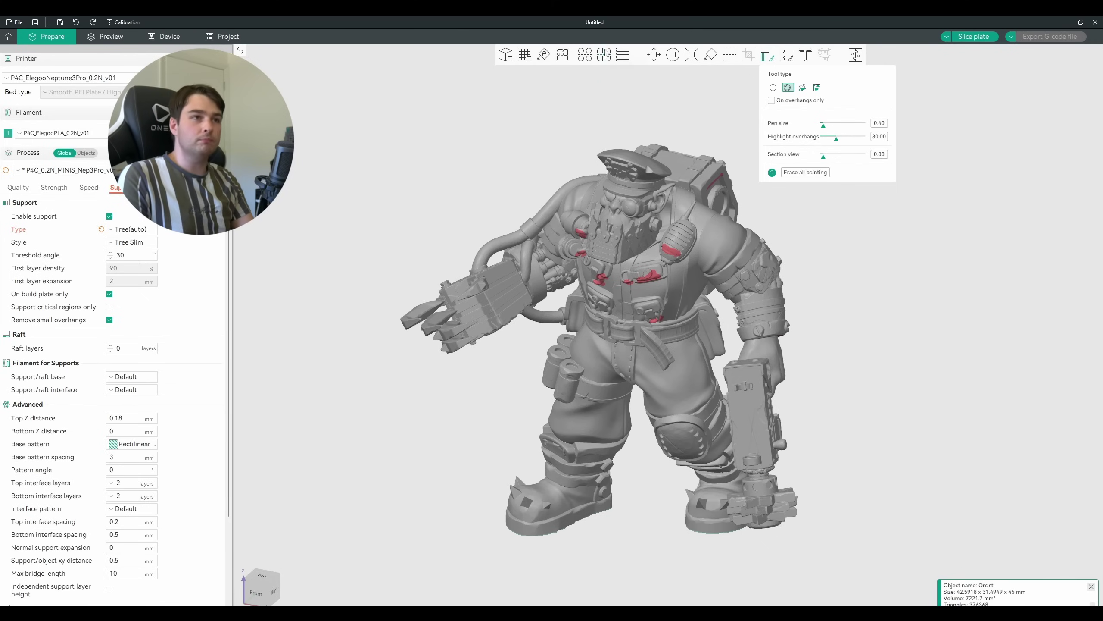
Close support painting and add a sphere-shaped support blocker to Orc.stl from the object list
left_click(654, 55)
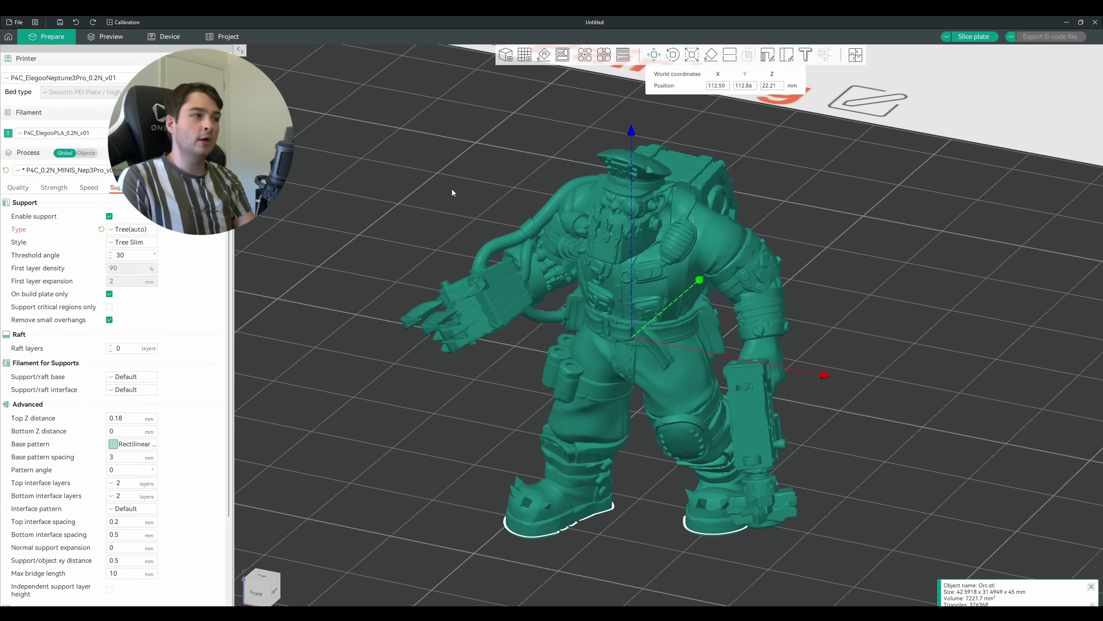
left_click(86, 153)
left_click(59, 195)
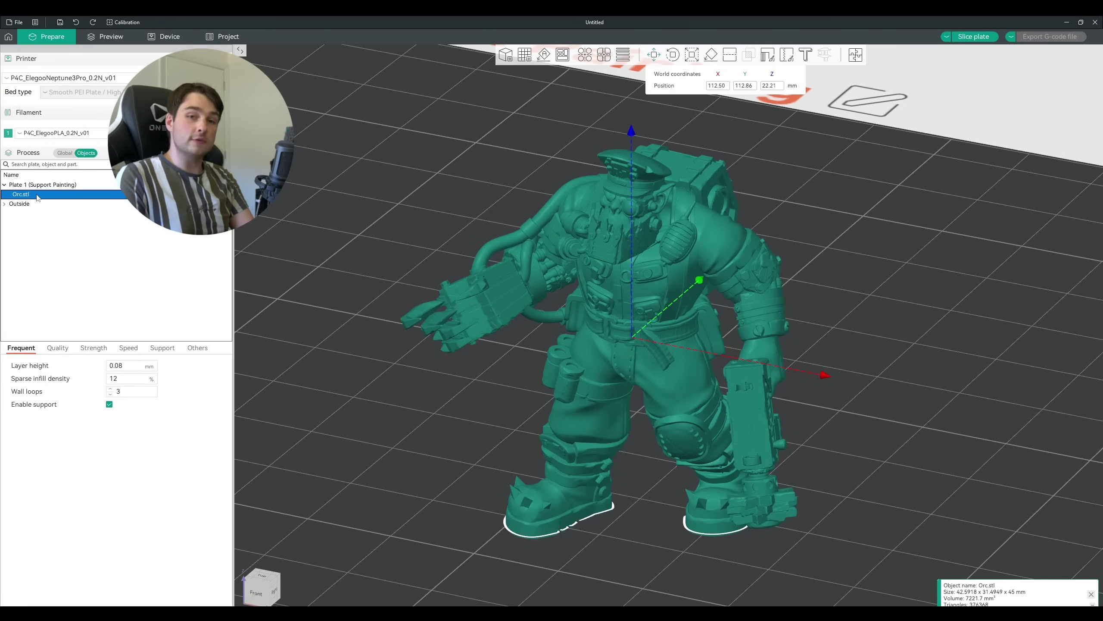
right_click(38, 198)
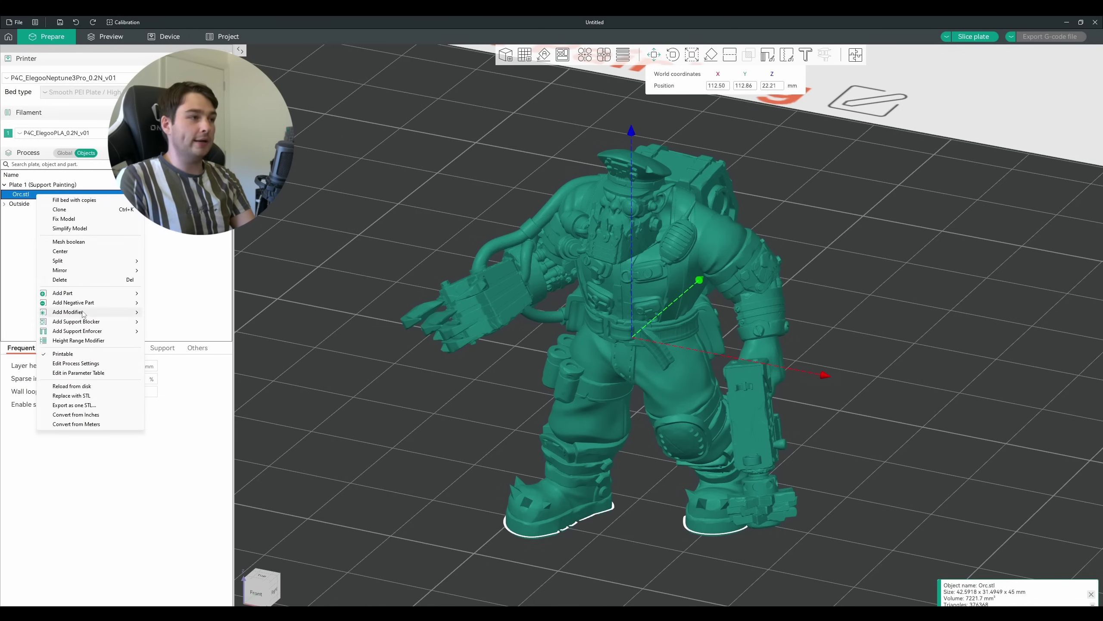
mouse_move(88, 322)
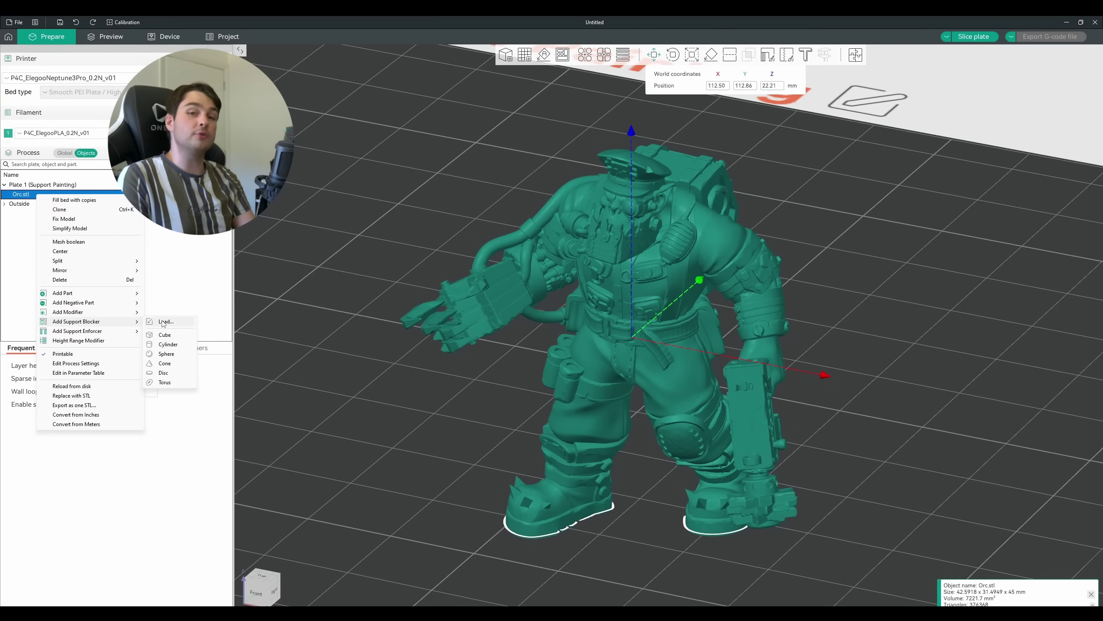
left_click(171, 354)
Move the spherical support blocker up so it encloses the orc's cap, and slice the plate
left_click_drag(891, 500, 593, 551)
left_click_drag(637, 356, 631, 155)
left_click_drag(969, 280, 915, 267)
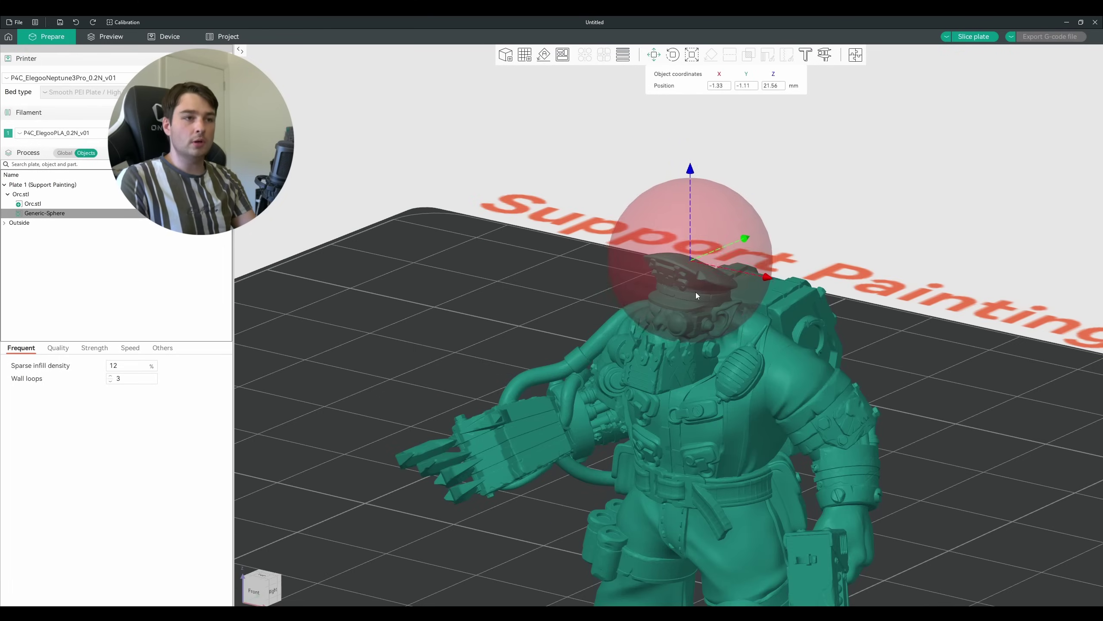
left_click_drag(695, 292, 699, 254)
left_click_drag(682, 170, 681, 178)
mouse_move(901, 223)
left_mouse_down()
mouse_move(950, 216)
mouse_move(920, 229)
left_mouse_up()
left_click_drag(747, 269, 756, 266)
left_click_drag(858, 271, 782, 278)
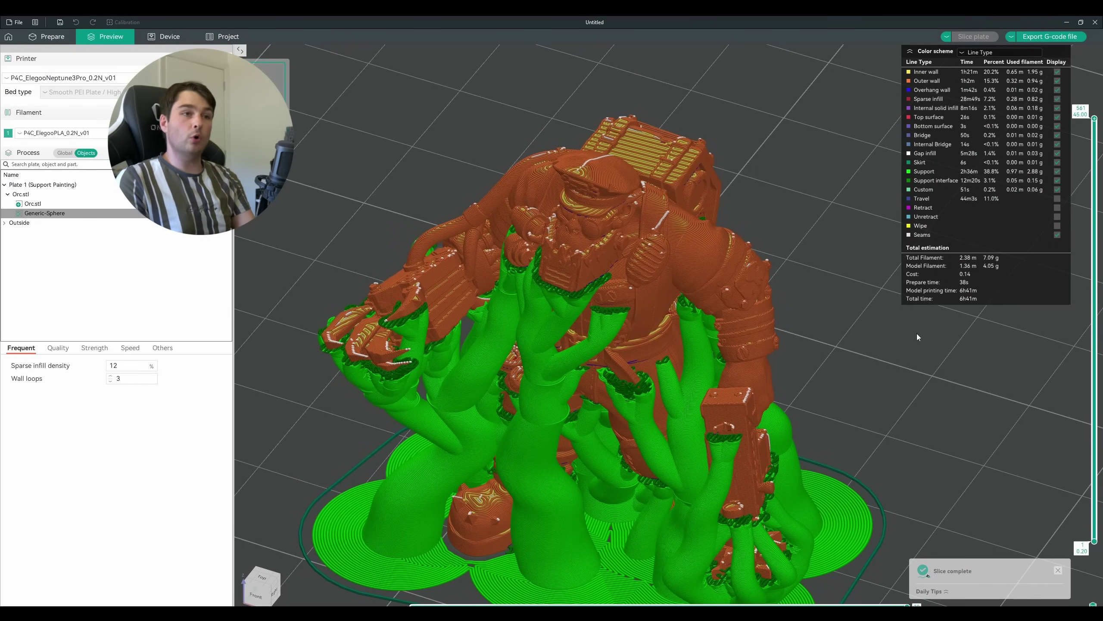
Examine the sliced supports around the orc's head and backpack, lowering the layer view to layer 489
left_click_drag(917, 332, 843, 373)
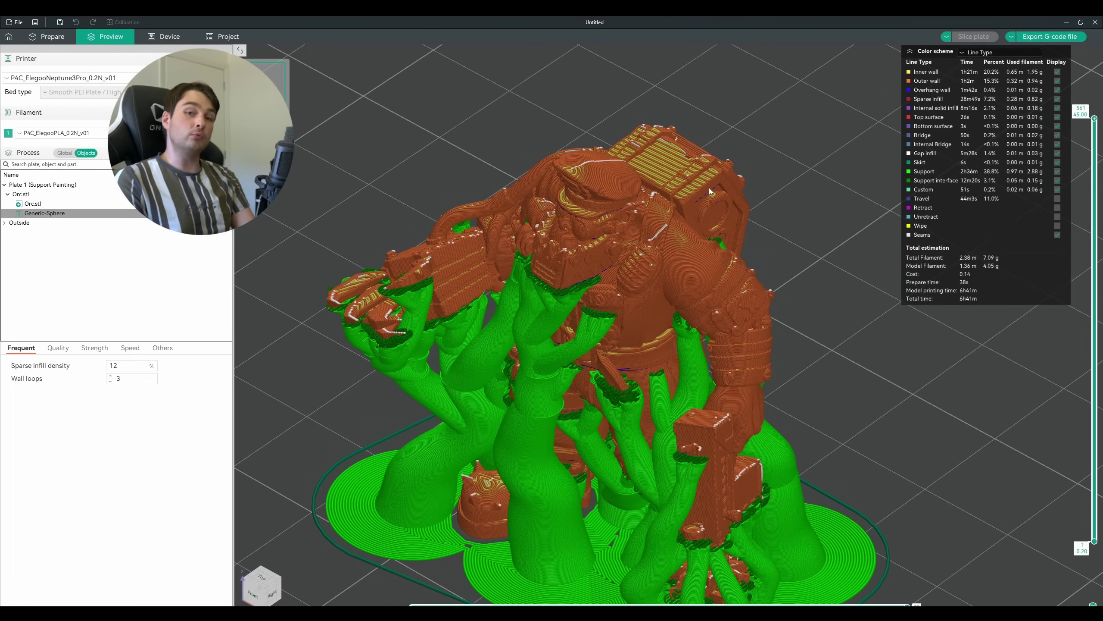
left_click_drag(710, 193, 731, 203)
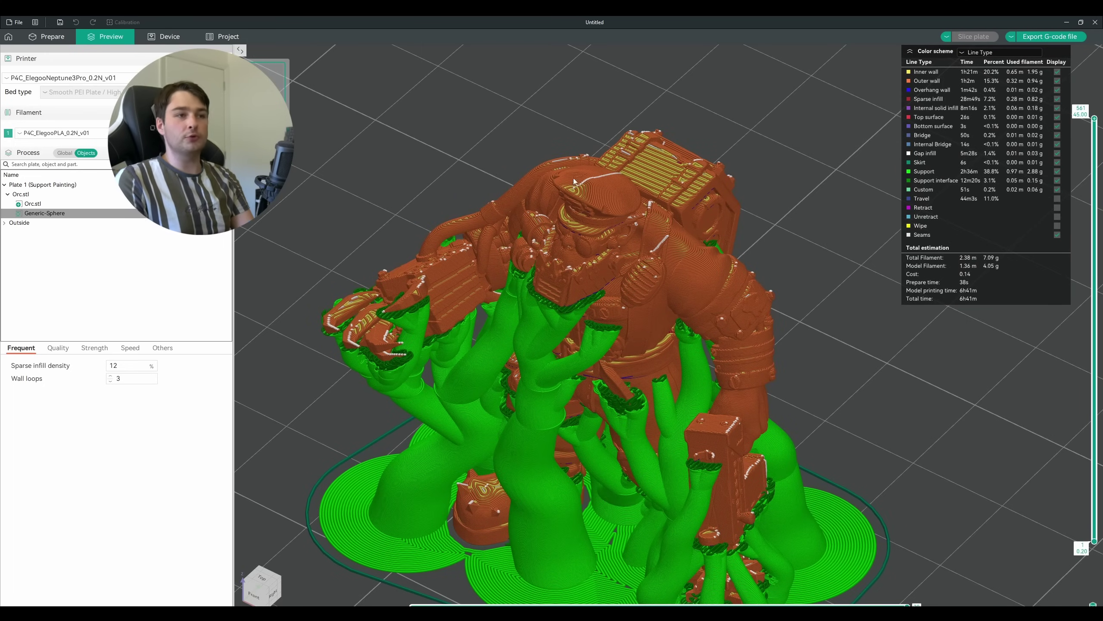
left_click_drag(1094, 118, 1089, 170)
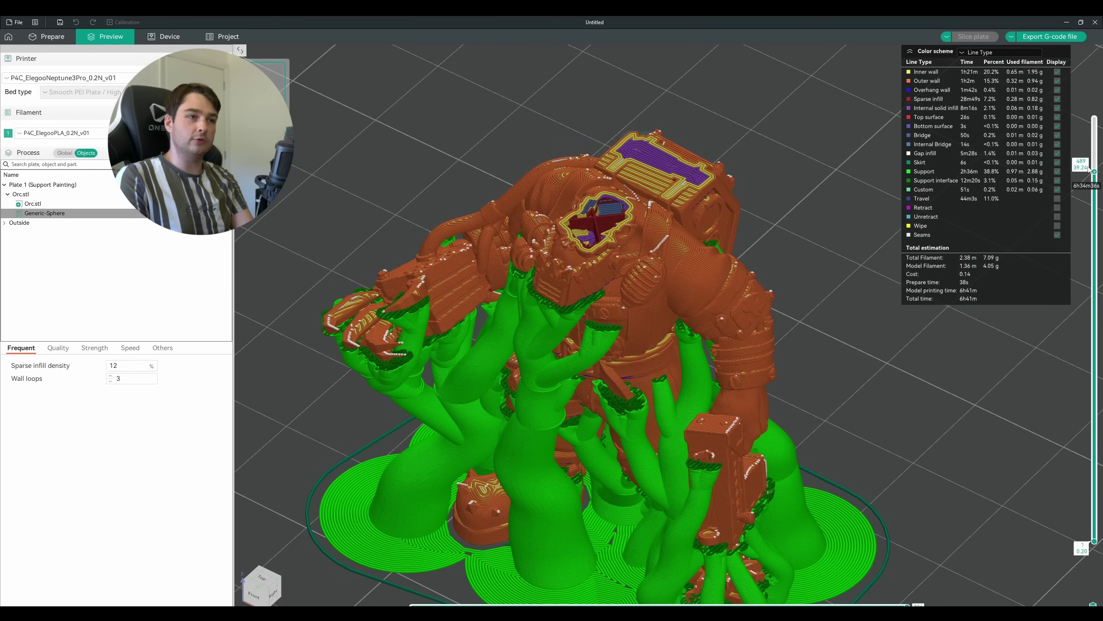